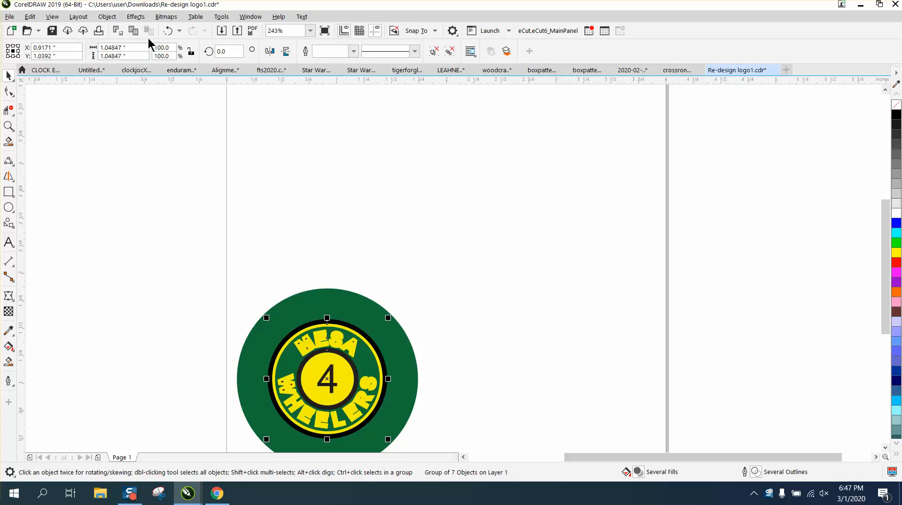
Undo the logo's last resize and set both duplicate distances to 0 inches.
{"action": "left_click", "coordinate": [167, 31]}
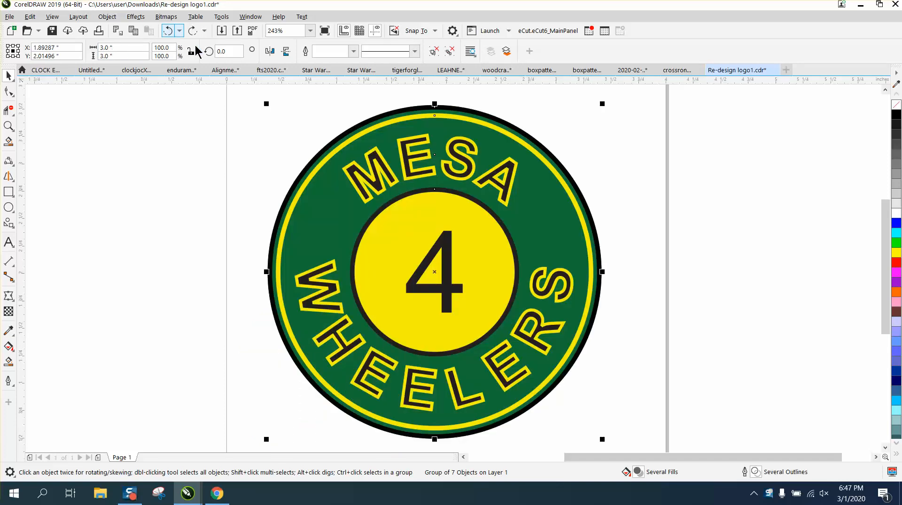
{"action": "left_click", "coordinate": [590, 114]}
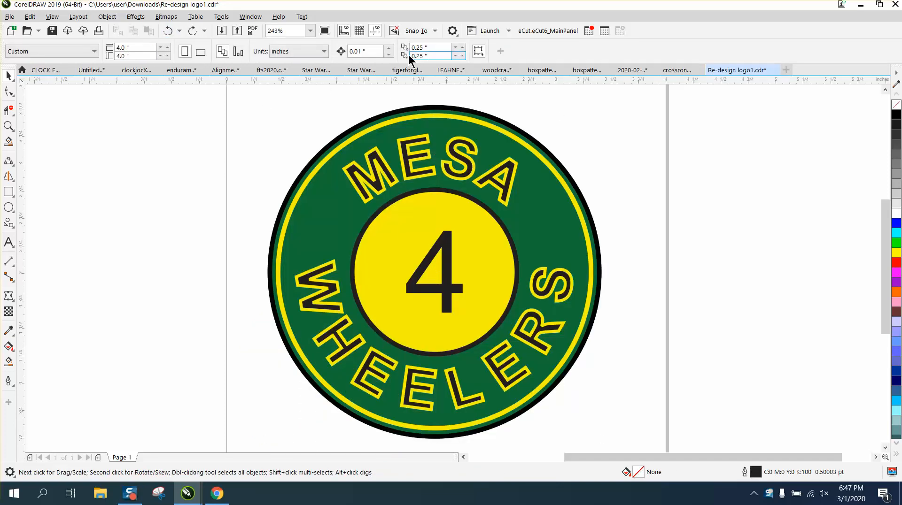
{"action": "left_click", "coordinate": [430, 47]}
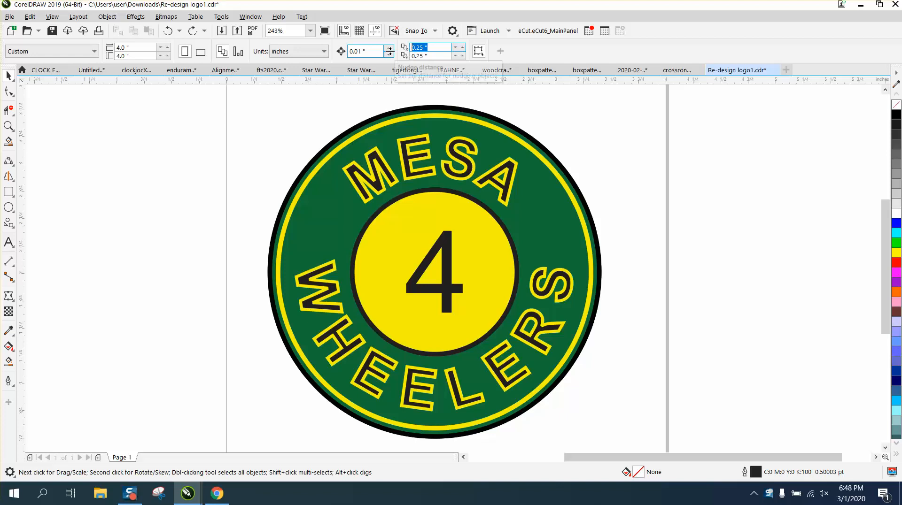
{"action": "type", "text": "0"}
{"action": "key", "text": "Tab"}
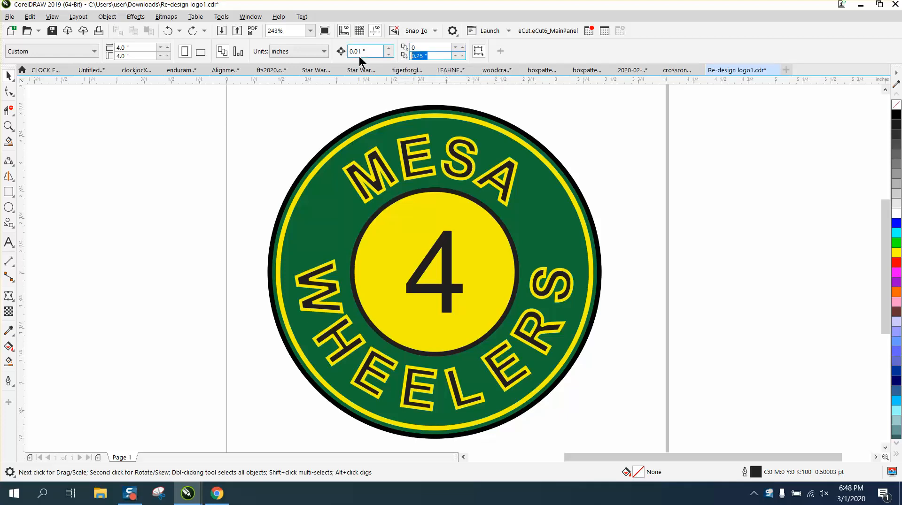
{"action": "type", "text": "0"}
{"action": "key", "text": "Return"}
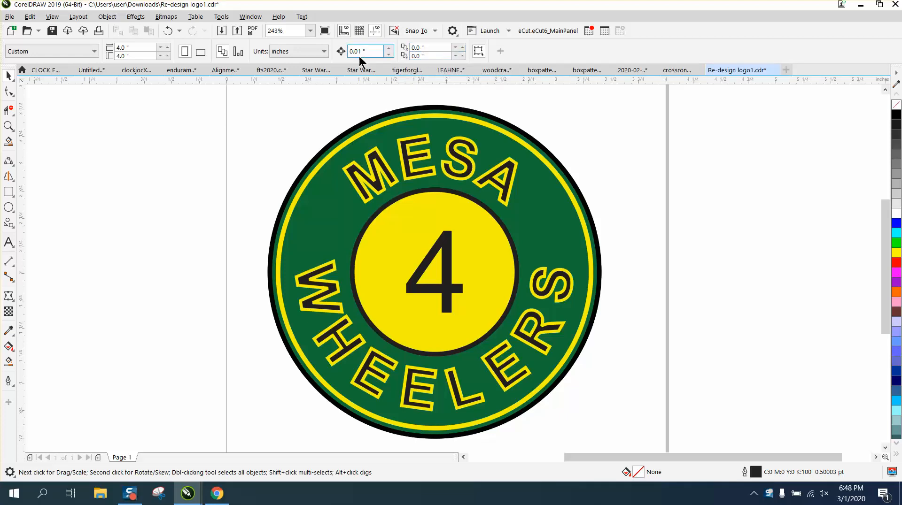
Duplicate the whole logo group and place the copy beside the page.
{"action": "left_click", "coordinate": [502, 212]}
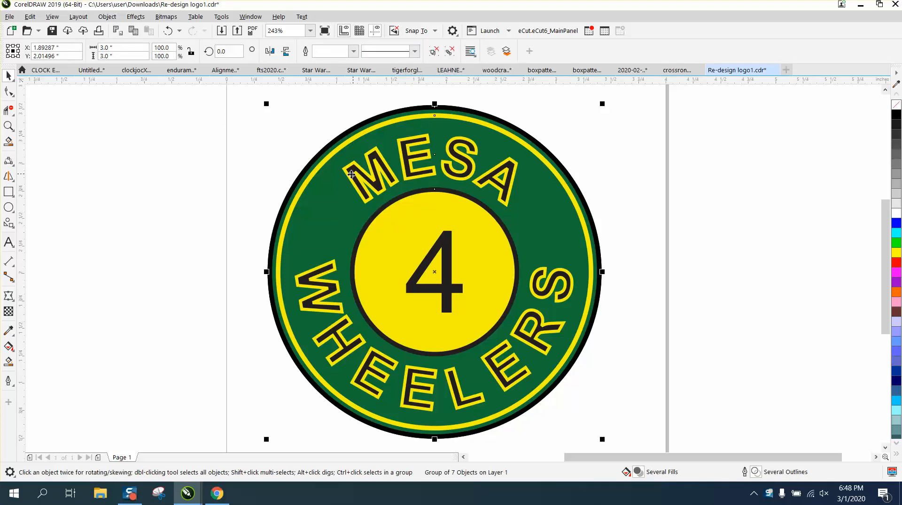
{"action": "scroll", "coordinate": [334, 181], "scroll_direction": "down", "scroll_amount": 2}
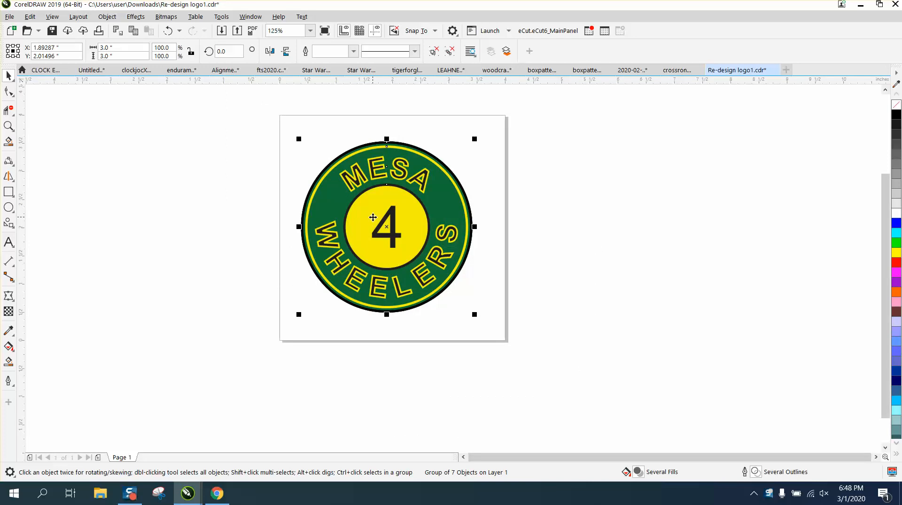
{"action": "left_click_drag", "start_coordinate": [411, 231], "coordinate": [602, 229]}
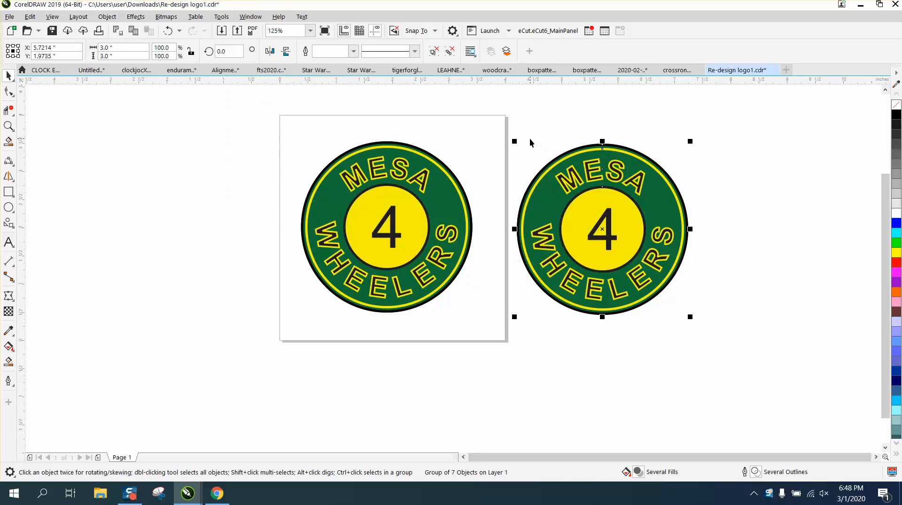
Set the document's nudge distance to 4 inches with nothing selected.
{"action": "left_click", "coordinate": [360, 92]}
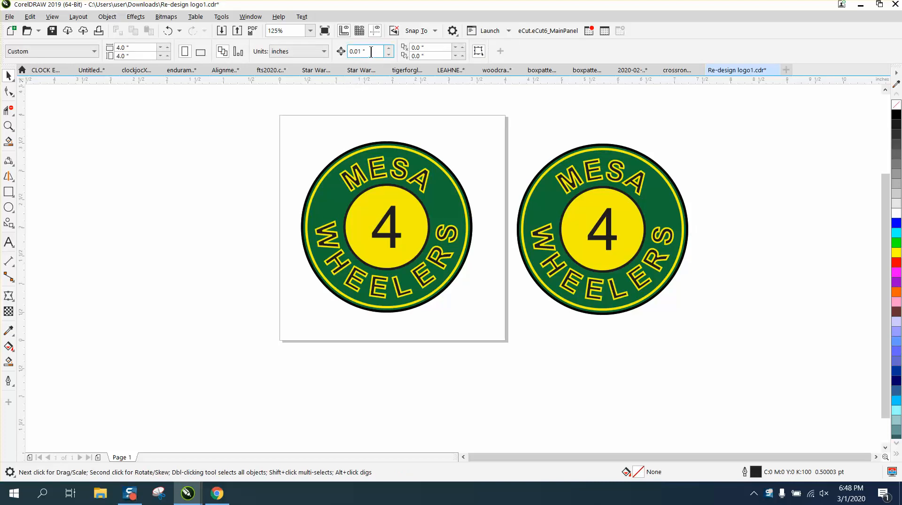
{"action": "double_click", "coordinate": [371, 52]}
{"action": "type", "text": "4"}
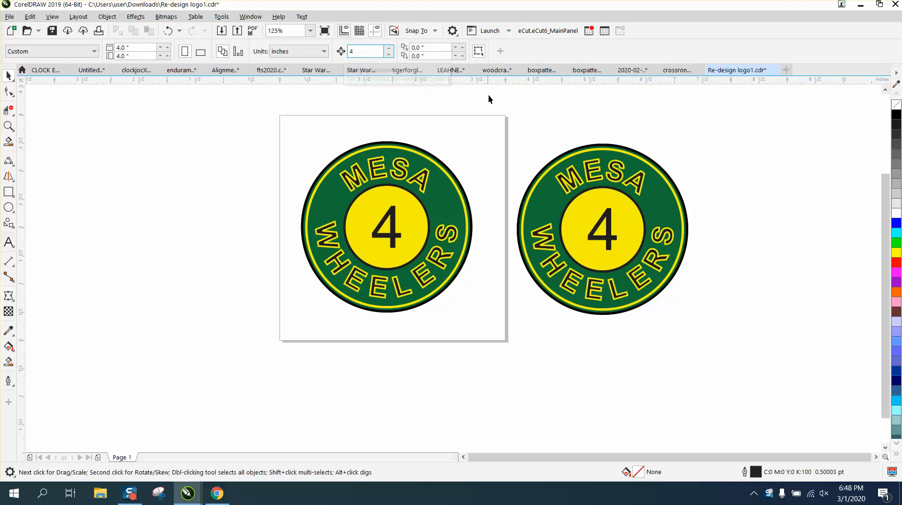
Ungroup the copied logo beside the page.
{"action": "left_click", "coordinate": [544, 174]}
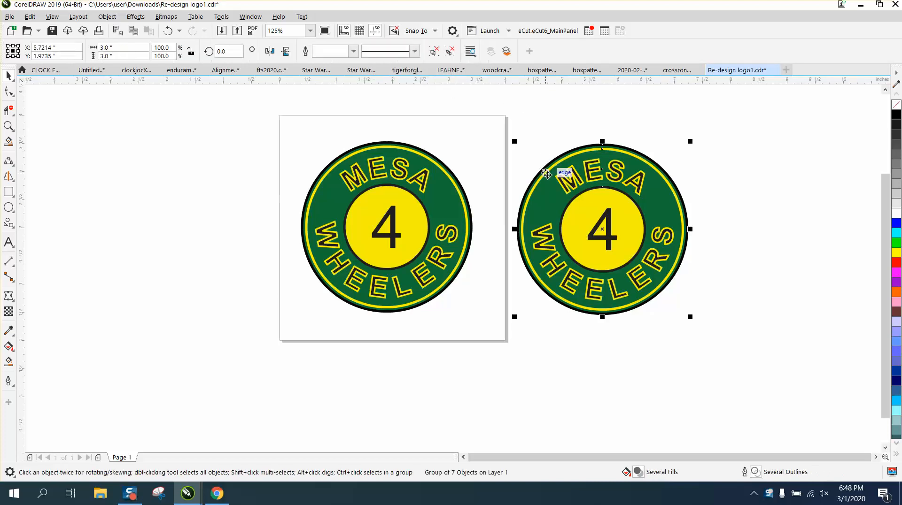
{"action": "left_click", "coordinate": [107, 16]}
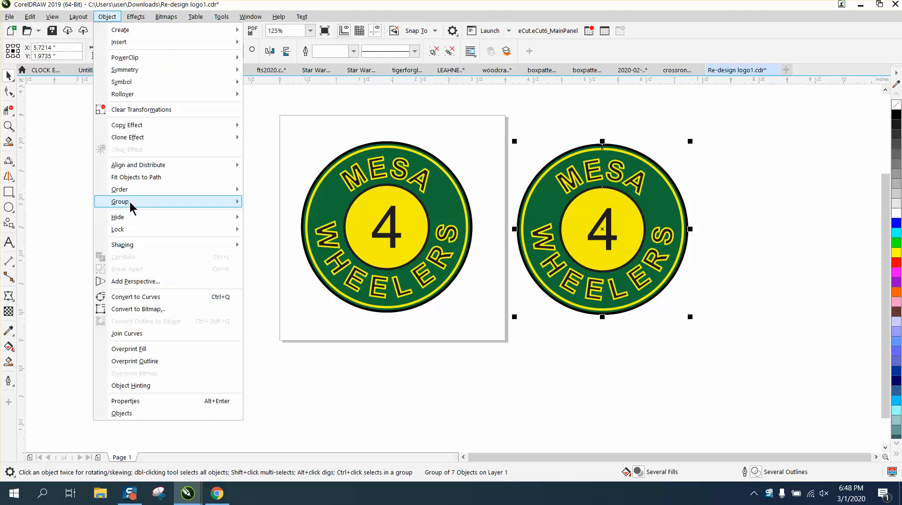
{"action": "mouse_move", "coordinate": [131, 202]}
{"action": "left_click", "coordinate": [256, 217]}
{"action": "left_click", "coordinate": [256, 217]}
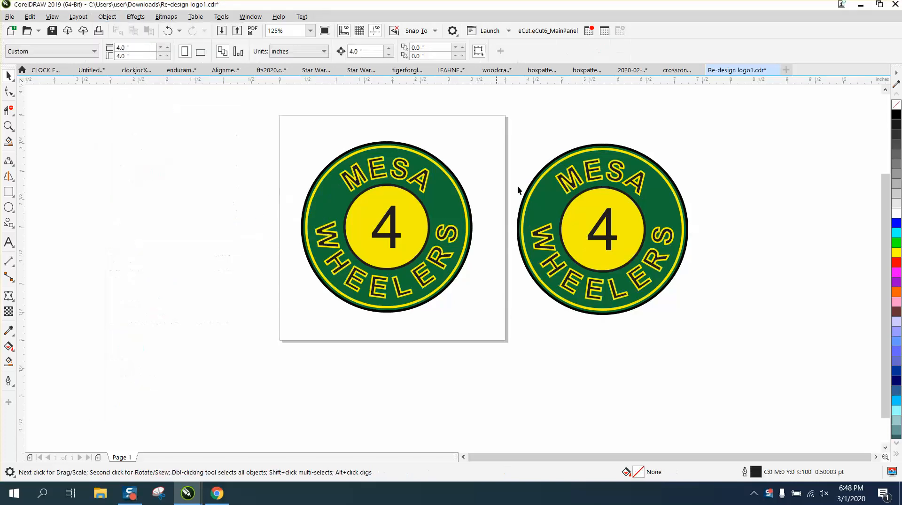
Nudge the green ring and MESA text group 4 inches to the right of the logo copy.
{"action": "left_click", "coordinate": [659, 192]}
{"action": "key", "text": "Right"}
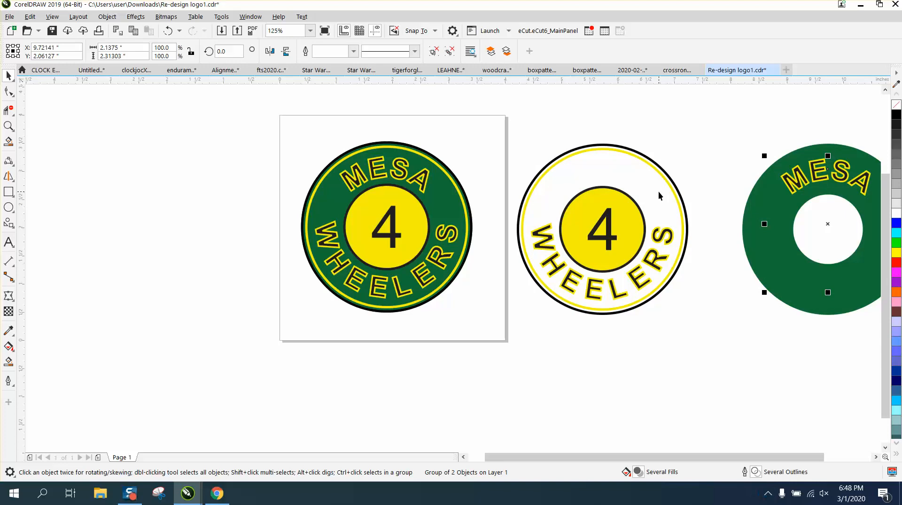
{"action": "mouse_move", "coordinate": [769, 233]}
{"action": "left_mouse_down"}
{"action": "mouse_move", "coordinate": [704, 235]}
{"action": "mouse_move", "coordinate": [767, 230]}
{"action": "left_mouse_up"}
{"action": "left_click", "coordinate": [167, 31]}
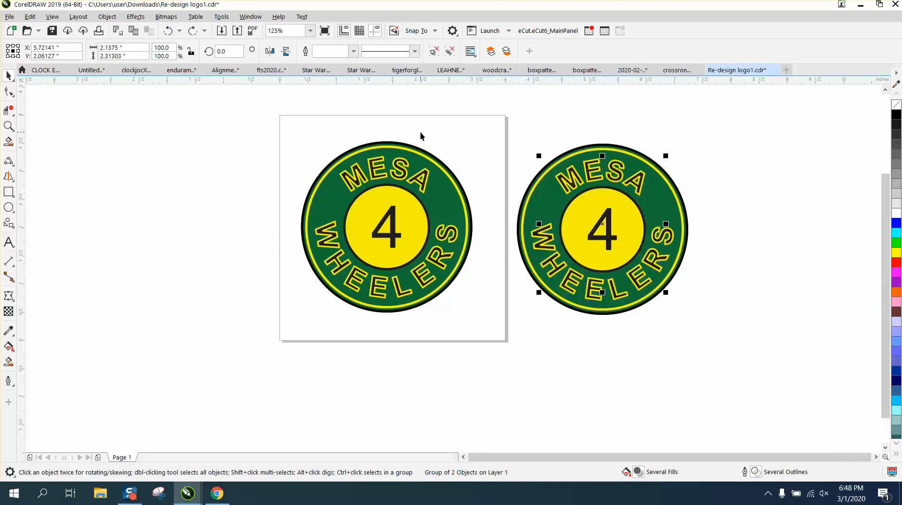
{"action": "key", "text": "ctrl+shift+z"}
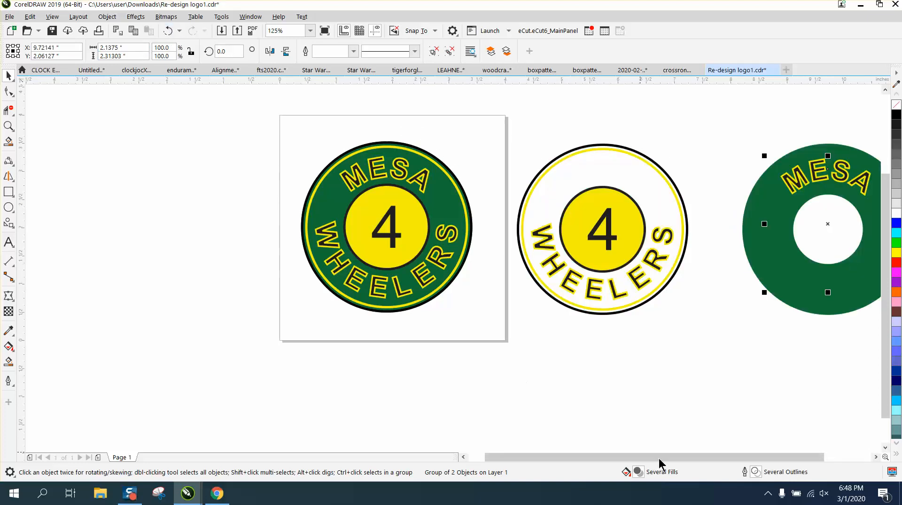
{"action": "left_click_drag", "start_coordinate": [659, 458], "coordinate": [738, 458]}
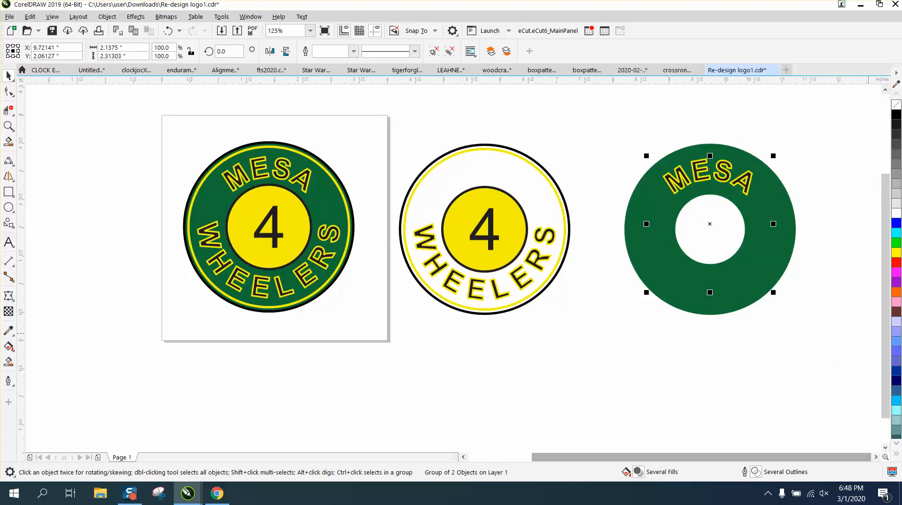
Remove the fill from the separated MESA text and ring group and ungroup it.
{"action": "left_click", "coordinate": [896, 105]}
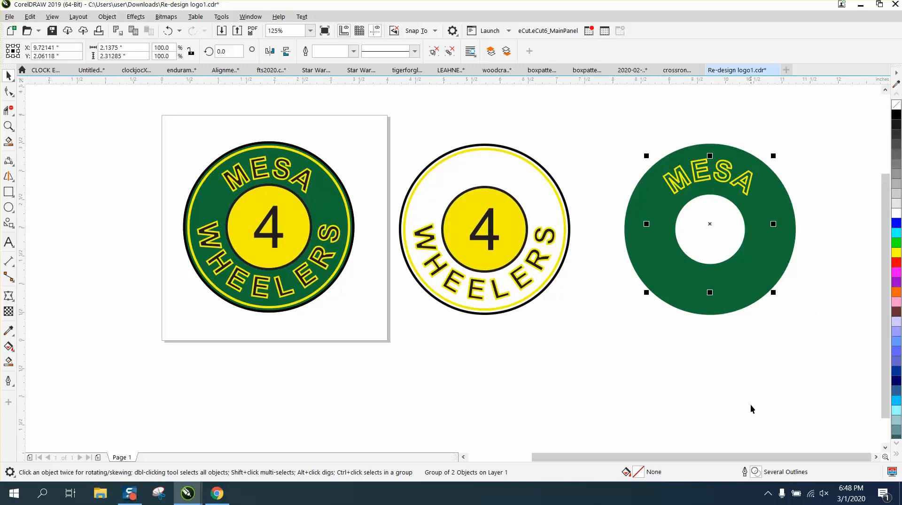
{"action": "left_click_drag", "start_coordinate": [605, 129], "coordinate": [811, 333]}
{"action": "left_click", "coordinate": [107, 17]}
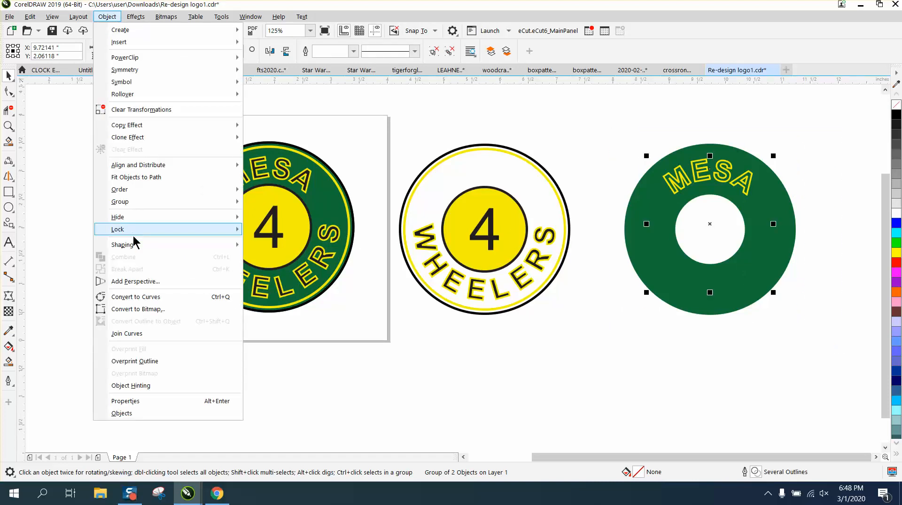
{"action": "mouse_move", "coordinate": [141, 201]}
{"action": "left_click", "coordinate": [286, 215]}
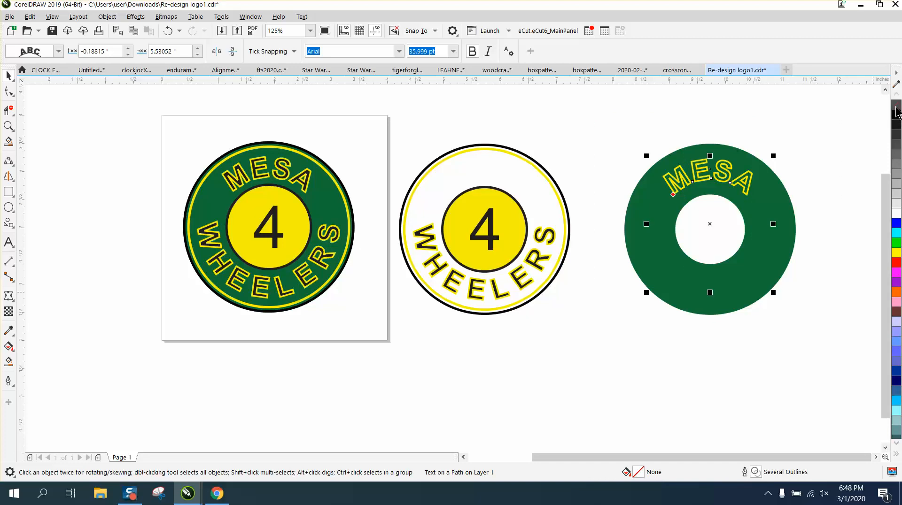
Replace the outline of the MESA text and its circular path with black.
{"action": "left_click", "coordinate": [897, 111]}
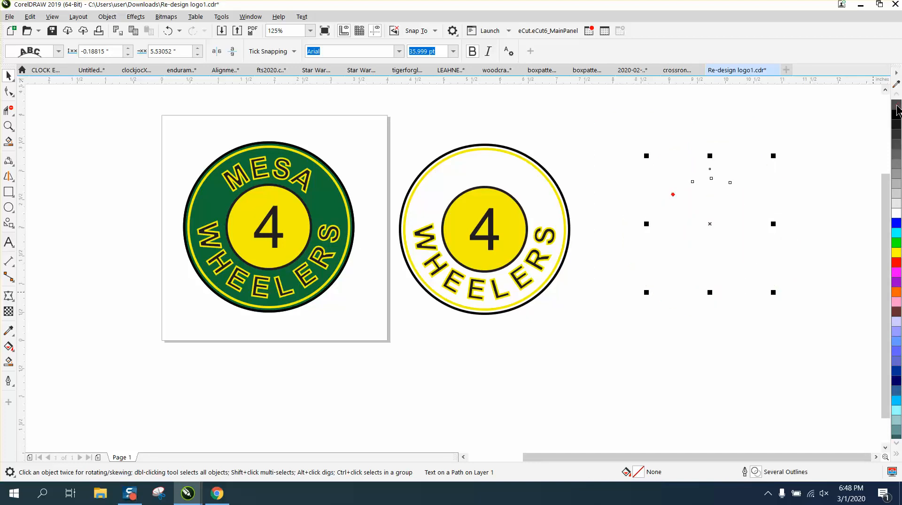
{"action": "right_click", "coordinate": [896, 126]}
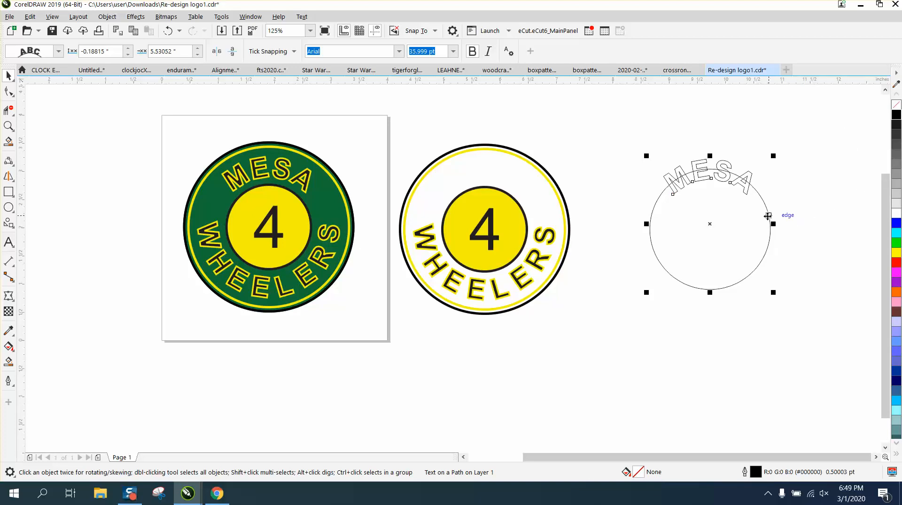
Break the MESA text apart from its circular path and delete the circle.
{"action": "left_click", "coordinate": [107, 16]}
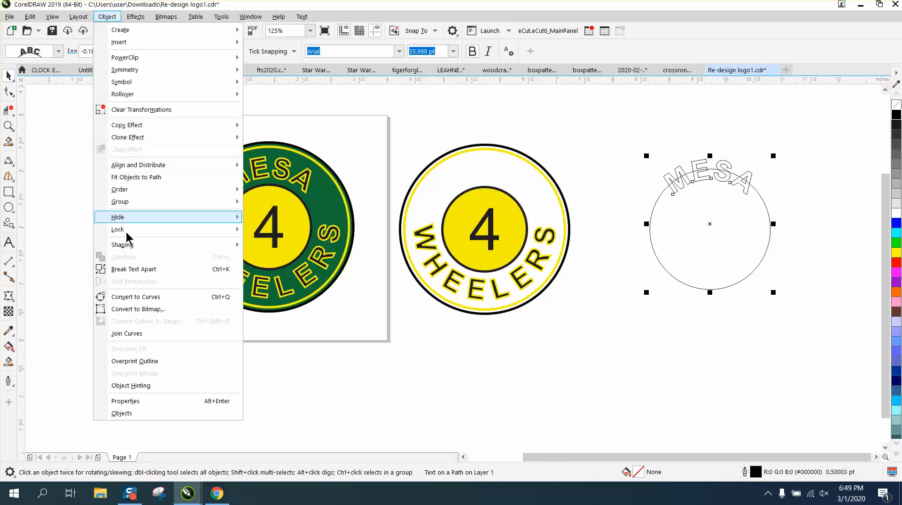
{"action": "left_click", "coordinate": [139, 269]}
{"action": "left_click", "coordinate": [647, 373]}
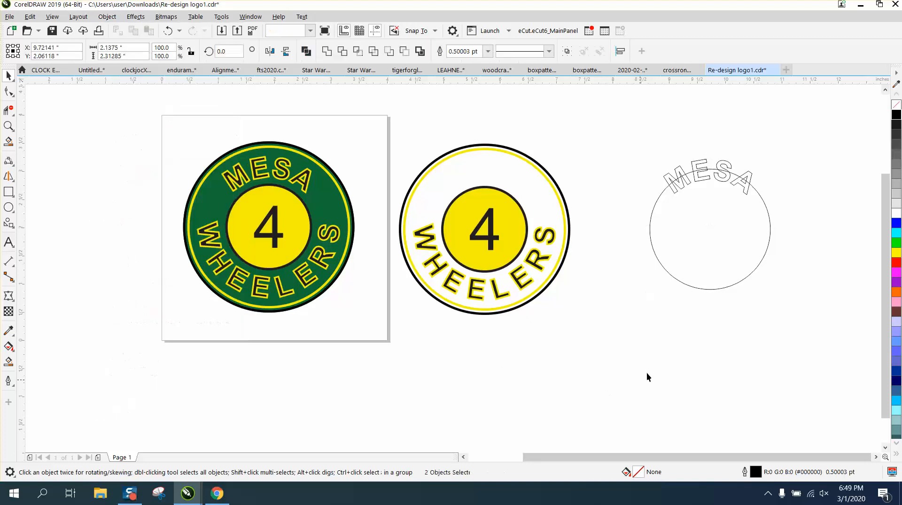
{"action": "left_click", "coordinate": [696, 288]}
{"action": "key", "text": "Delete"}
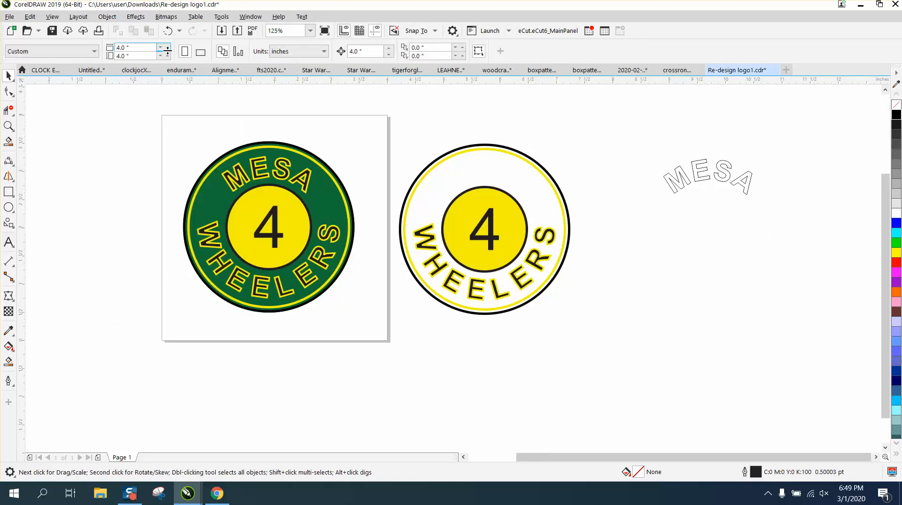
Undo the circle deletion, the text break-apart and the outline changes on the MESA text and ring.
{"action": "left_click", "coordinate": [168, 31]}
{"action": "left_click", "coordinate": [168, 31]}
{"action": "left_click", "coordinate": [167, 31]}
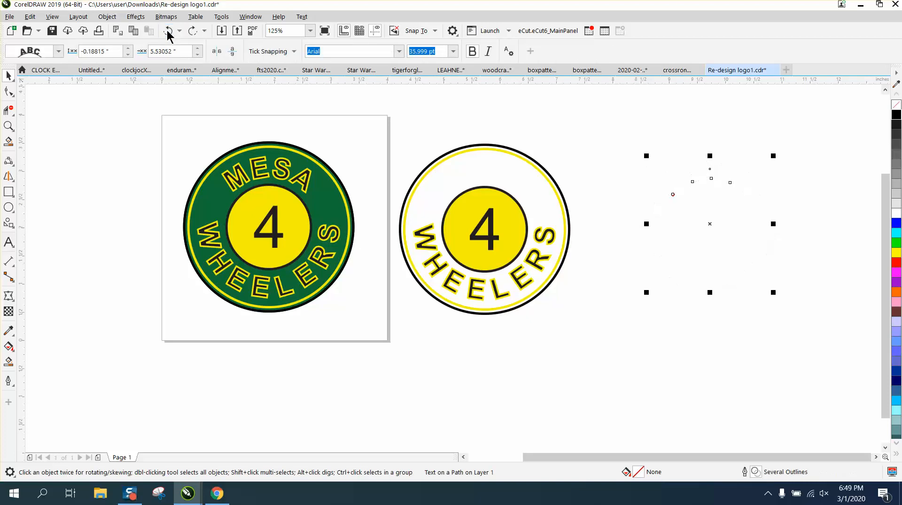
{"action": "left_click", "coordinate": [167, 31]}
{"action": "left_click", "coordinate": [168, 31]}
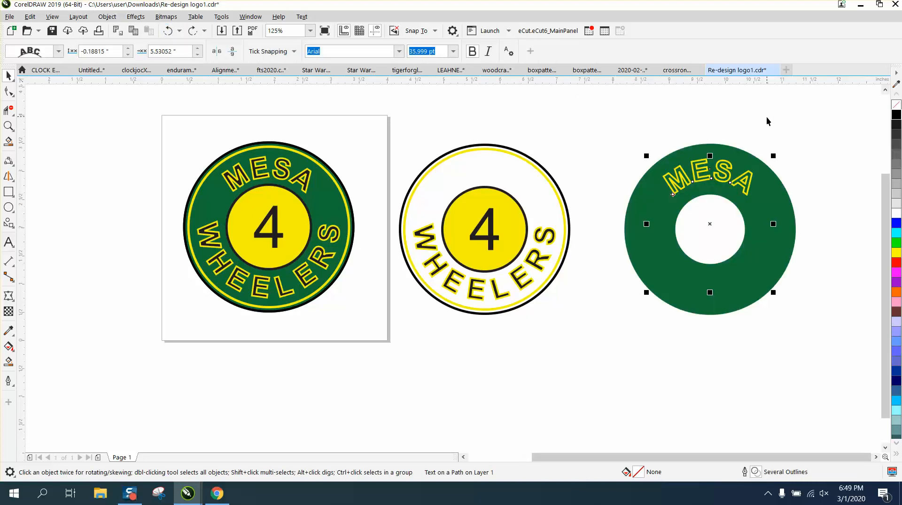
Select the green ring's control curve, nudge it down 4 inches with its MESA text, and nudge it back up.
{"action": "left_click", "coordinate": [766, 120]}
{"action": "left_click", "coordinate": [772, 171]}
{"action": "left_click", "coordinate": [777, 180]}
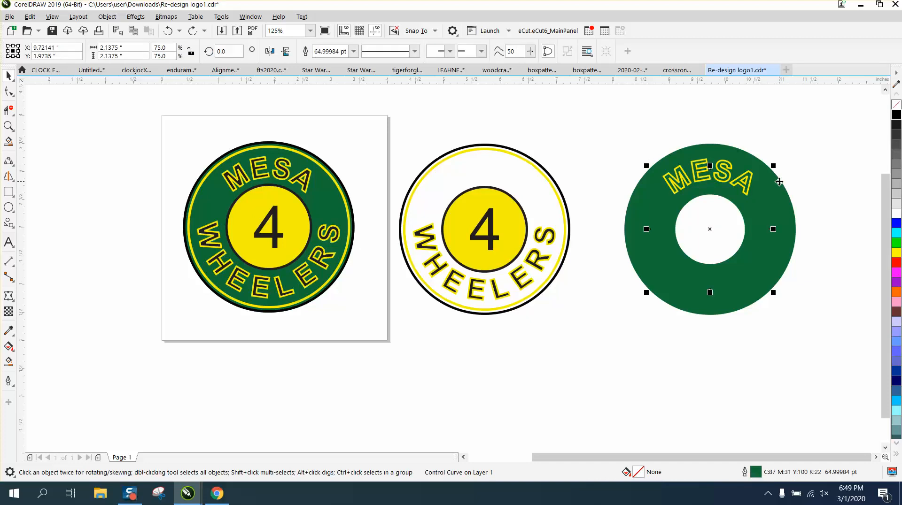
{"action": "scroll", "coordinate": [731, 169], "scroll_direction": "down", "scroll_amount": 2}
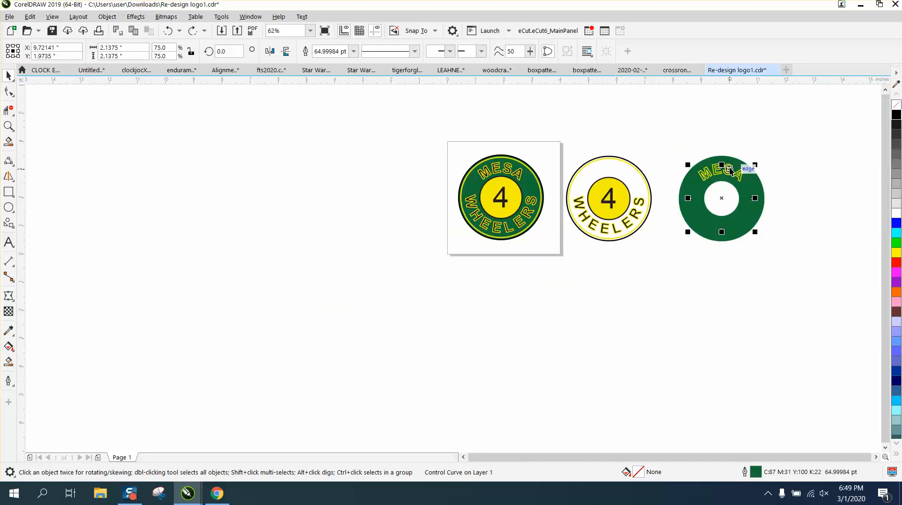
{"action": "key", "text": "Down"}
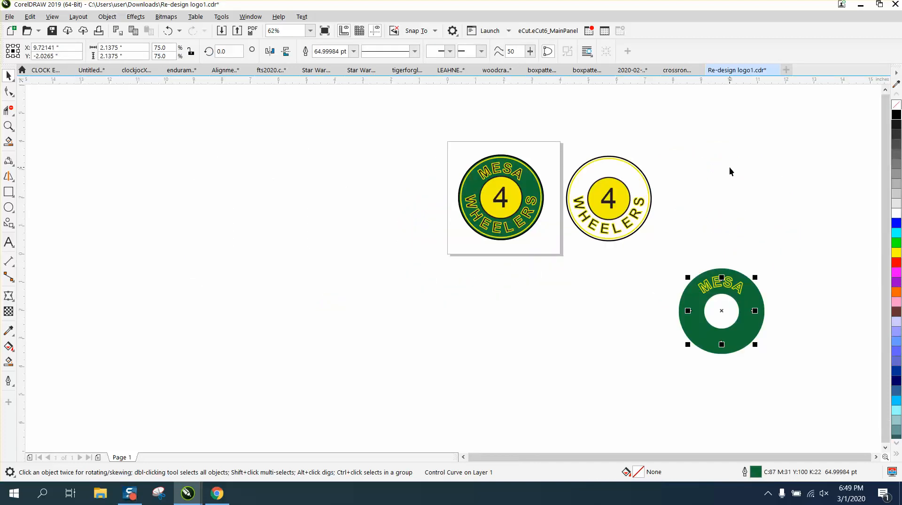
{"action": "key", "text": "Up"}
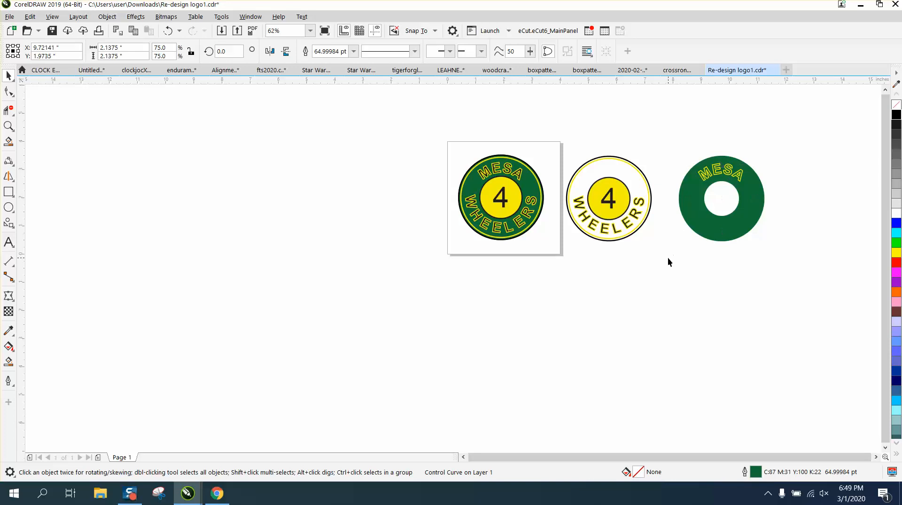
{"action": "left_click", "coordinate": [668, 258]}
{"action": "left_click_drag", "start_coordinate": [856, 285], "coordinate": [856, 284]}
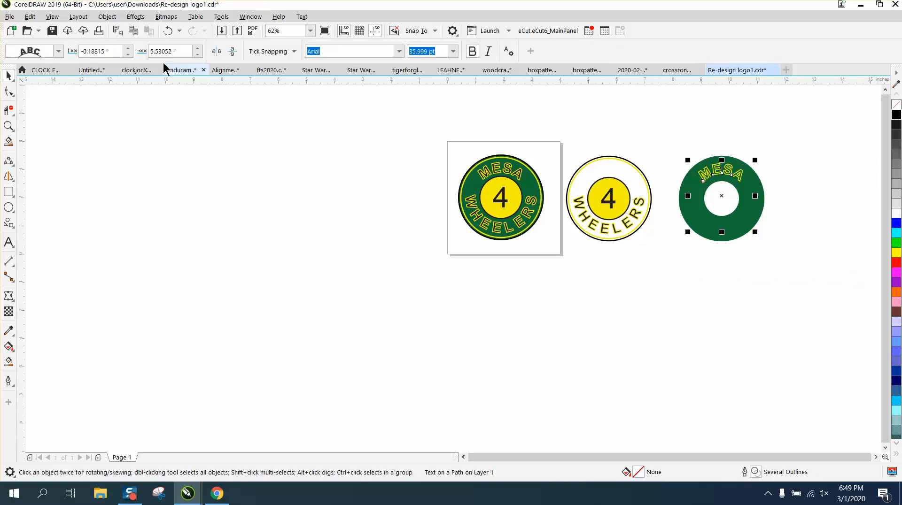
{"action": "left_click", "coordinate": [107, 16]}
{"action": "mouse_move", "coordinate": [154, 194]}
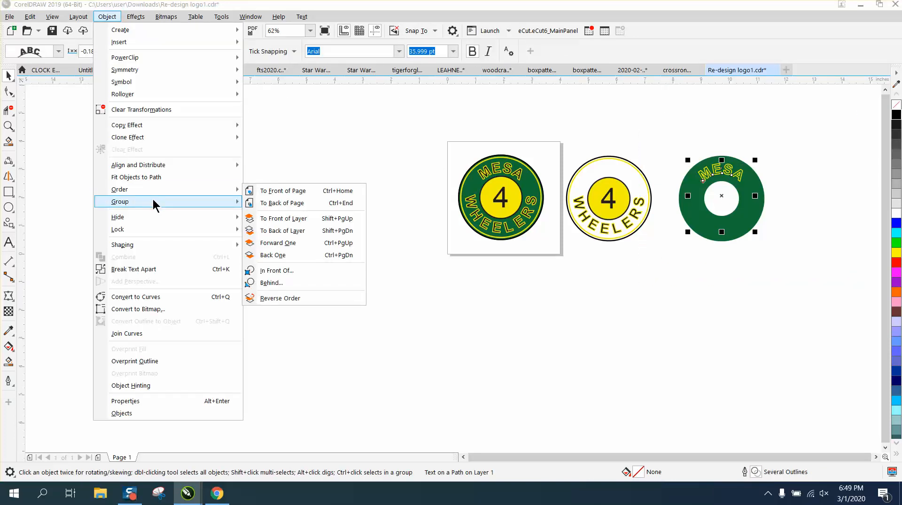
{"action": "left_click", "coordinate": [321, 153]}
{"action": "left_click", "coordinate": [693, 264]}
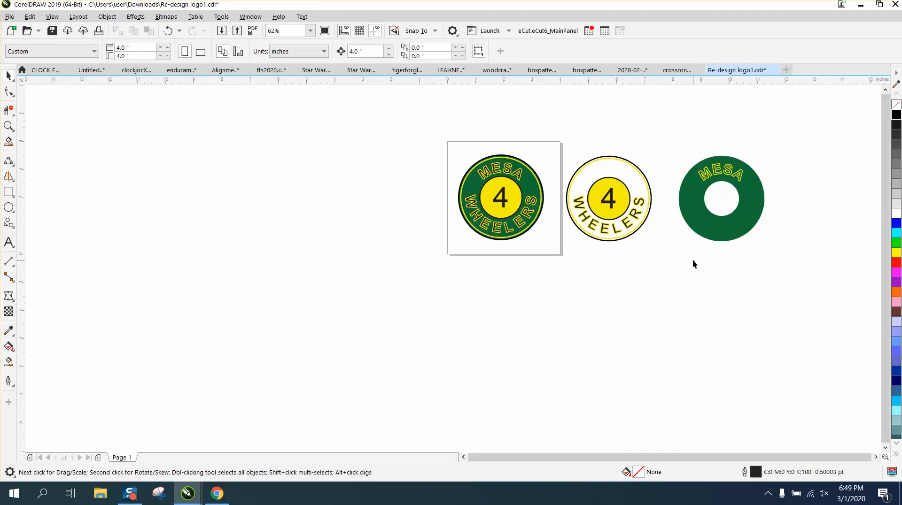
Break the MESA text apart from its circular path and delete the green ring.
{"action": "left_click", "coordinate": [706, 238]}
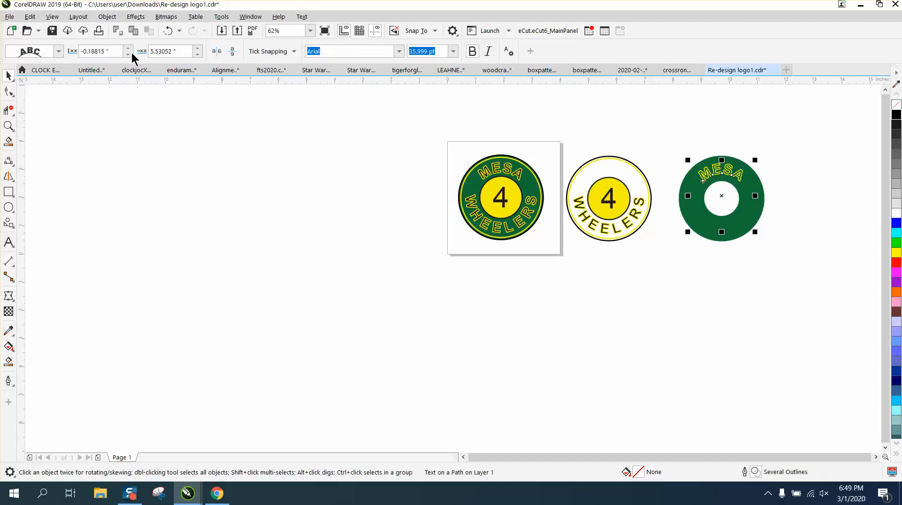
{"action": "left_click", "coordinate": [107, 16]}
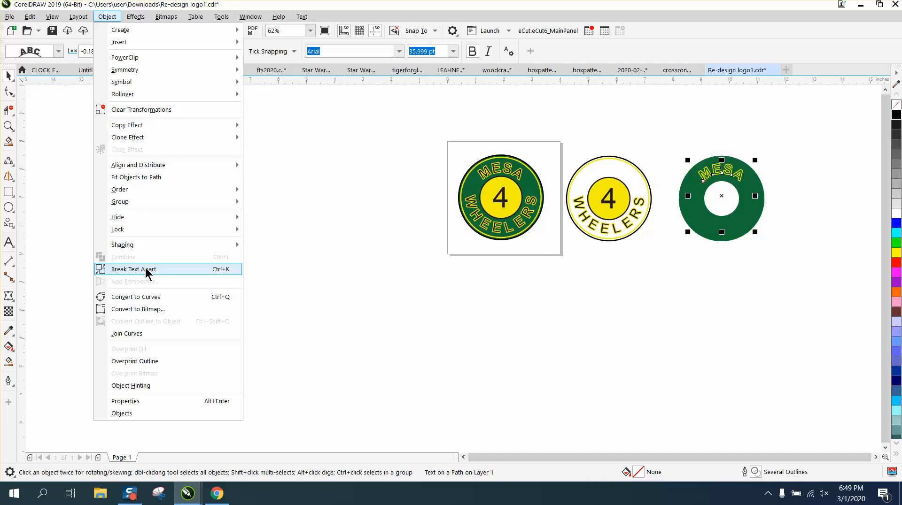
{"action": "left_click", "coordinate": [147, 269]}
{"action": "left_click", "coordinate": [556, 228]}
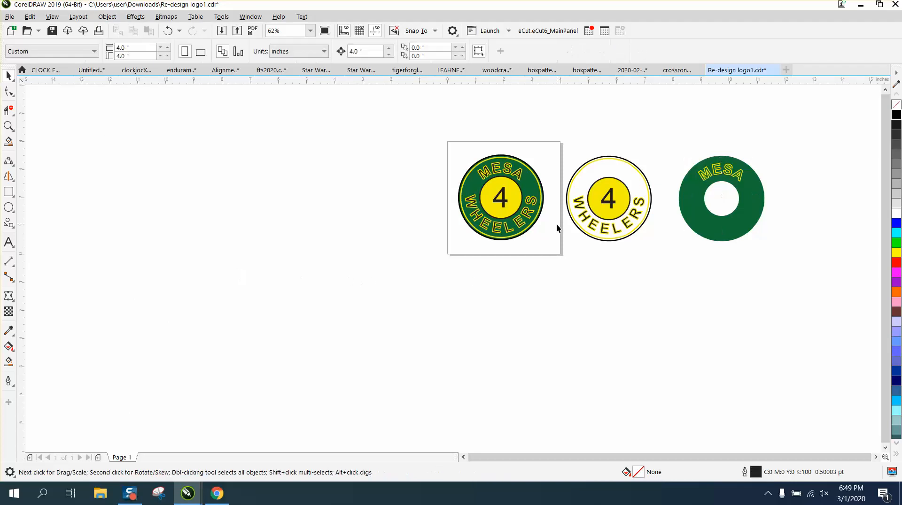
{"action": "left_click", "coordinate": [698, 217]}
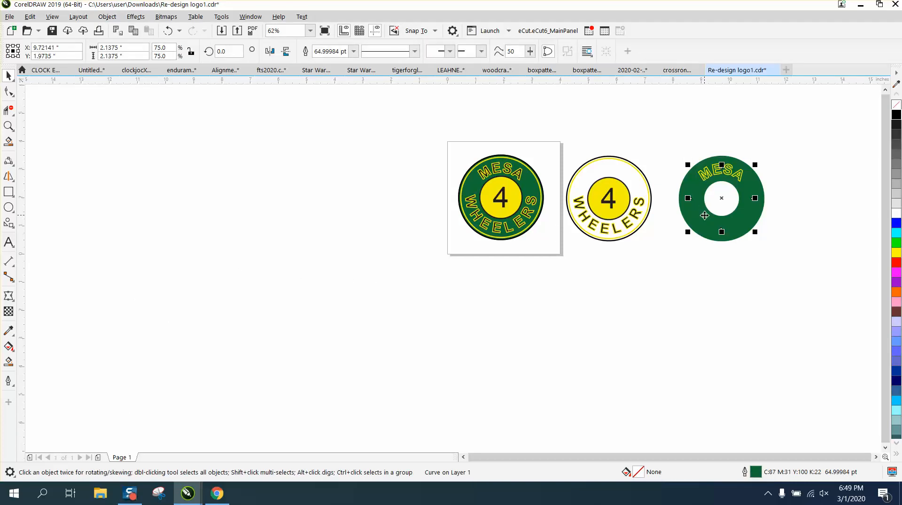
{"action": "key", "text": "Delete"}
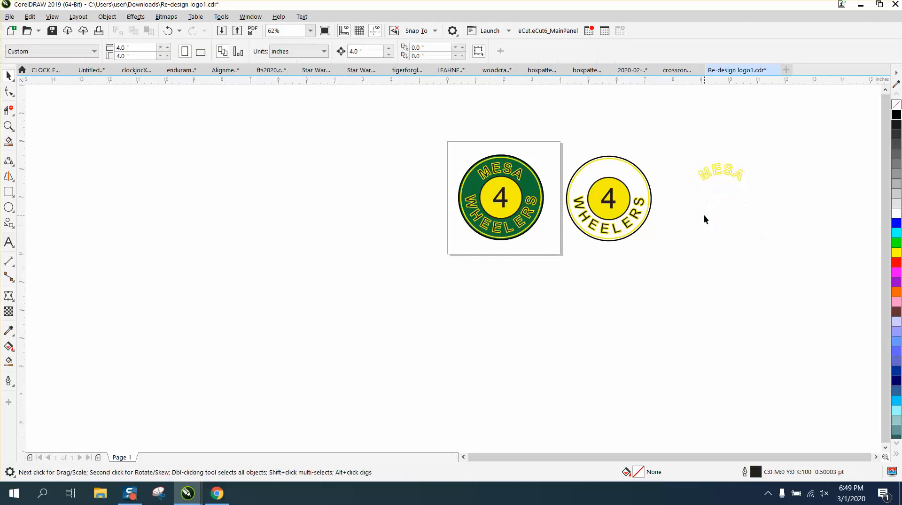
Undo the green ring's deletion and the MESA text break-apart, inspecting the objects in wireframe view in between.
{"action": "left_click", "coordinate": [165, 31]}
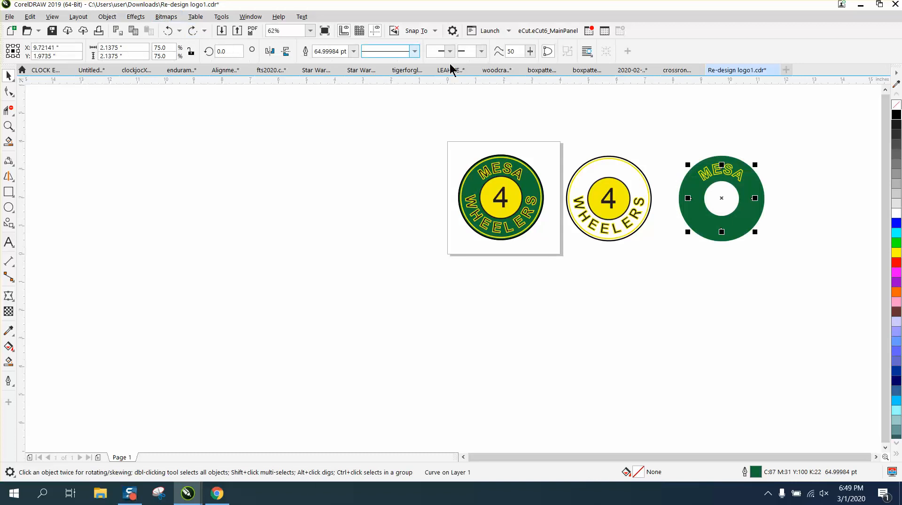
{"action": "left_click", "coordinate": [894, 107]}
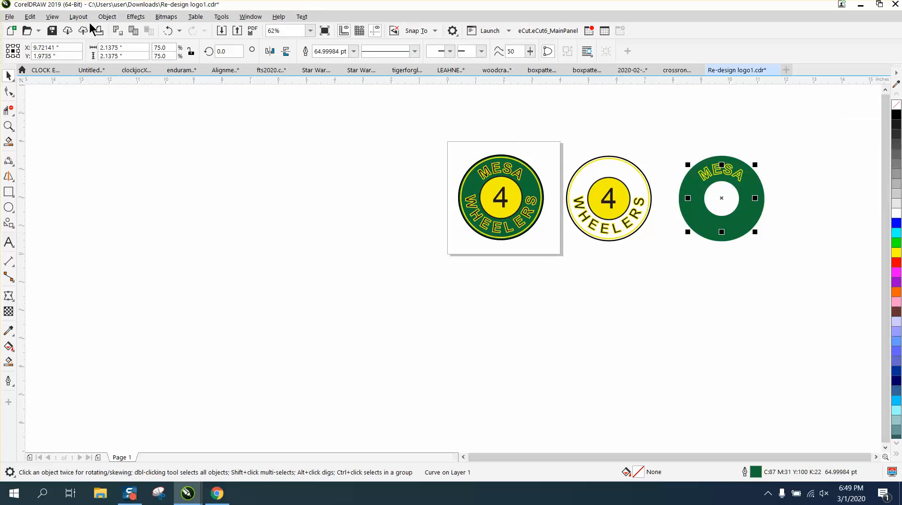
{"action": "key", "text": "shift+F9"}
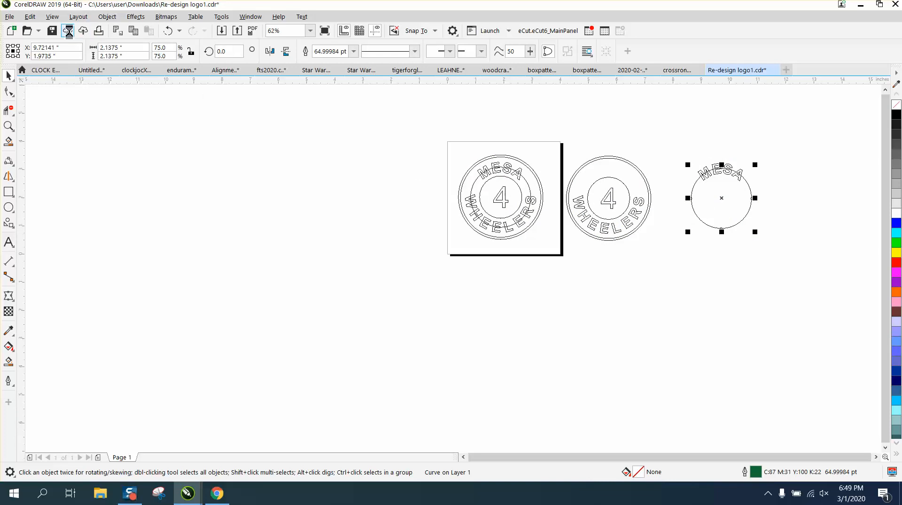
{"action": "left_click", "coordinate": [167, 31]}
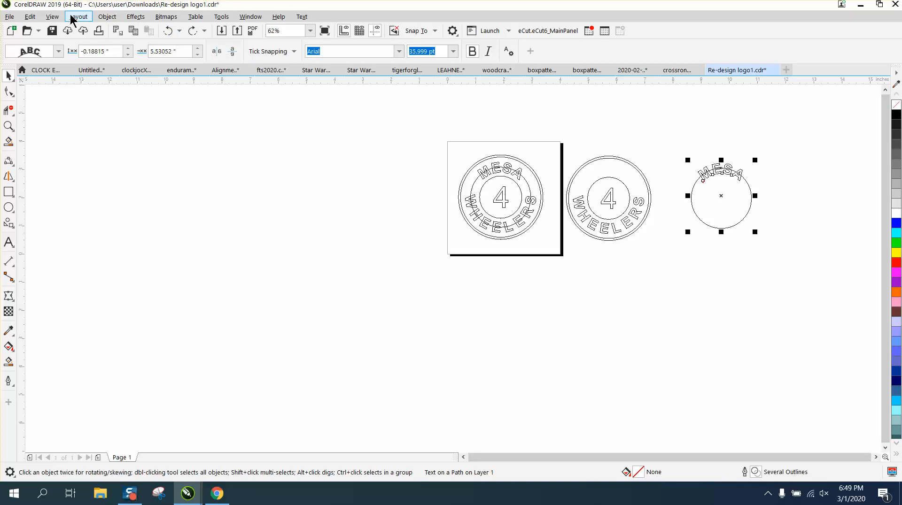
Return the display from wireframe to Enhanced view and clear the selection.
{"action": "left_click", "coordinate": [52, 18]}
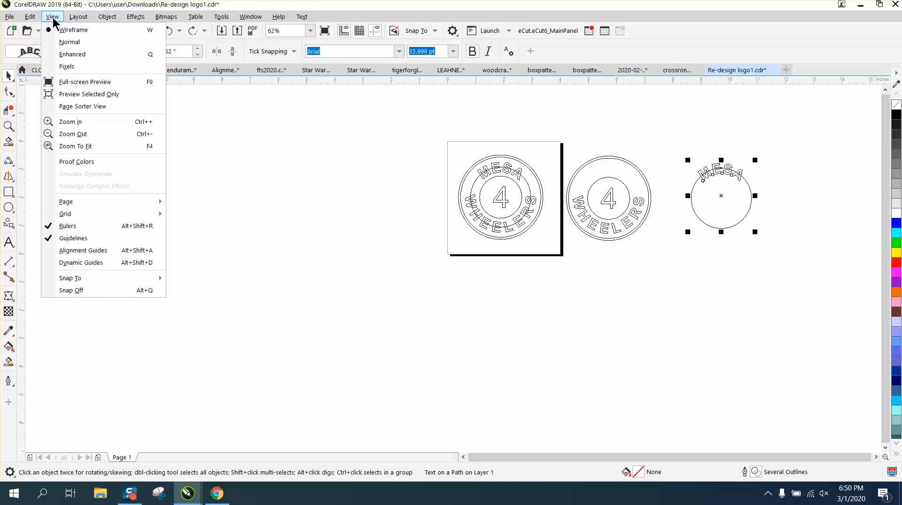
{"action": "left_click", "coordinate": [71, 54]}
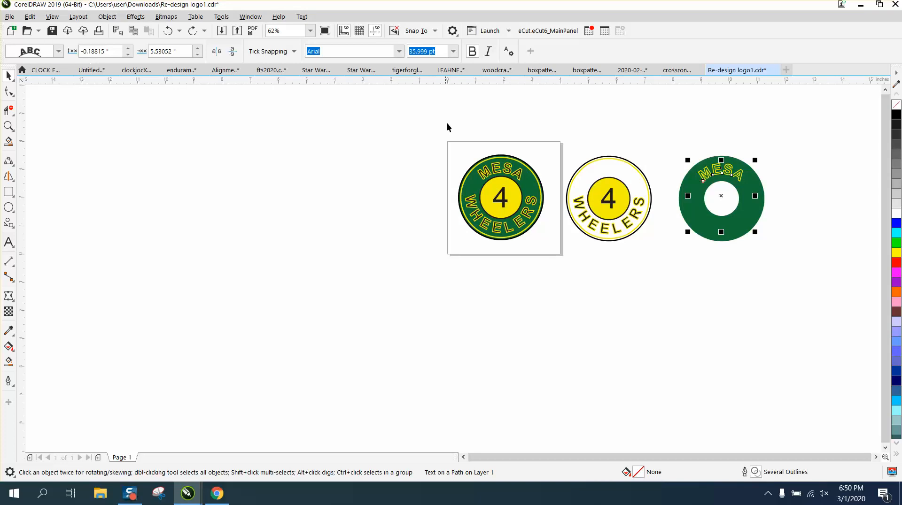
{"action": "left_click", "coordinate": [809, 249]}
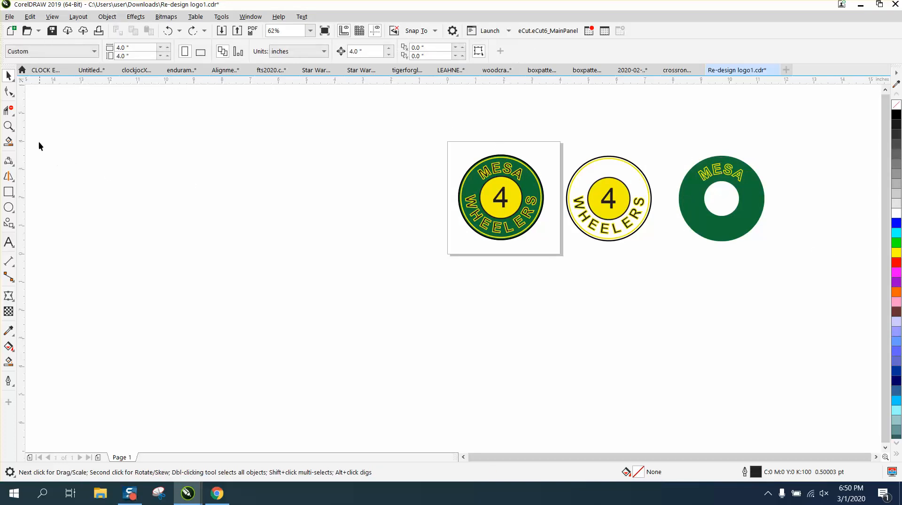
Nudge the green ring with its attached MESA text 4 inches to the right and undo the move.
{"action": "left_click", "coordinate": [8, 126]}
{"action": "left_click_drag", "start_coordinate": [666, 136], "coordinate": [773, 234]}
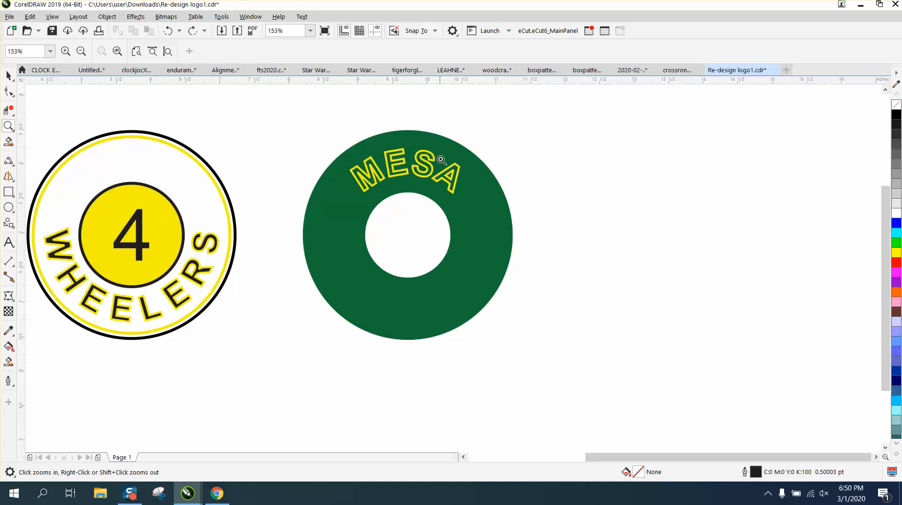
{"action": "left_click", "coordinate": [9, 75]}
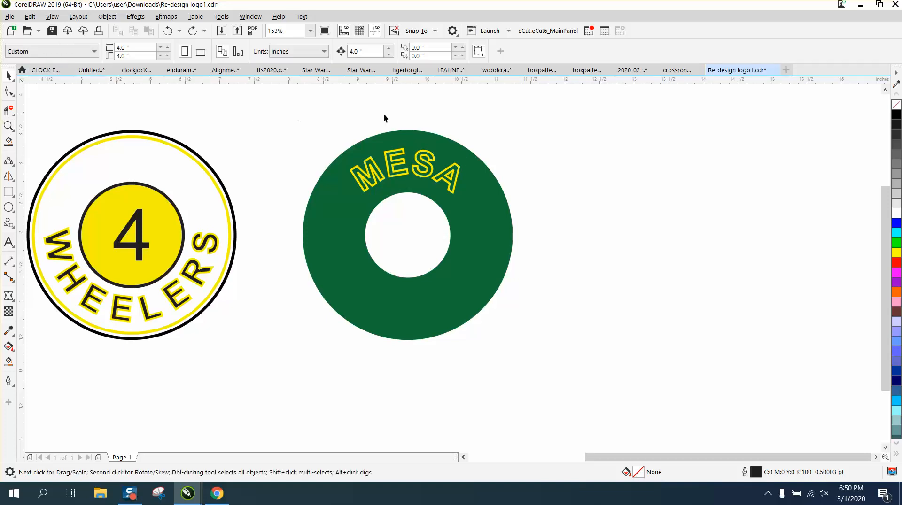
{"action": "left_click", "coordinate": [444, 138]}
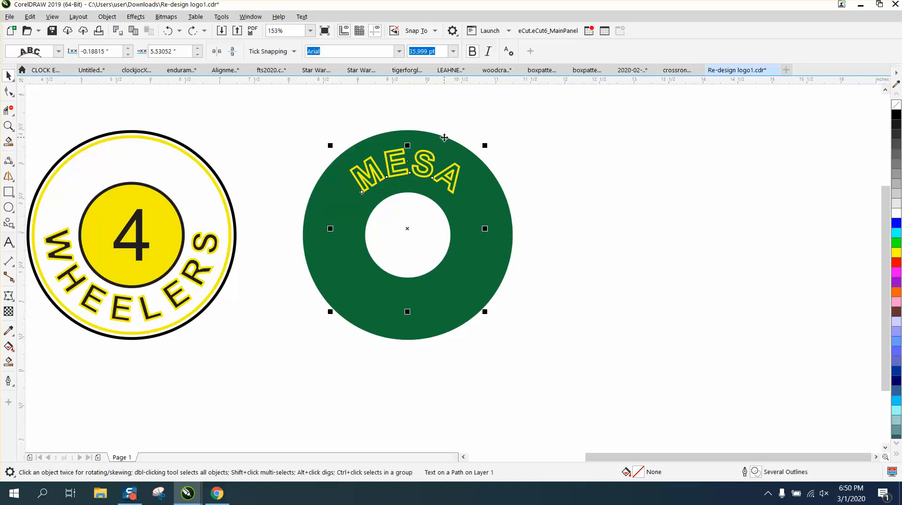
{"action": "key", "text": "ctrl+shift+z"}
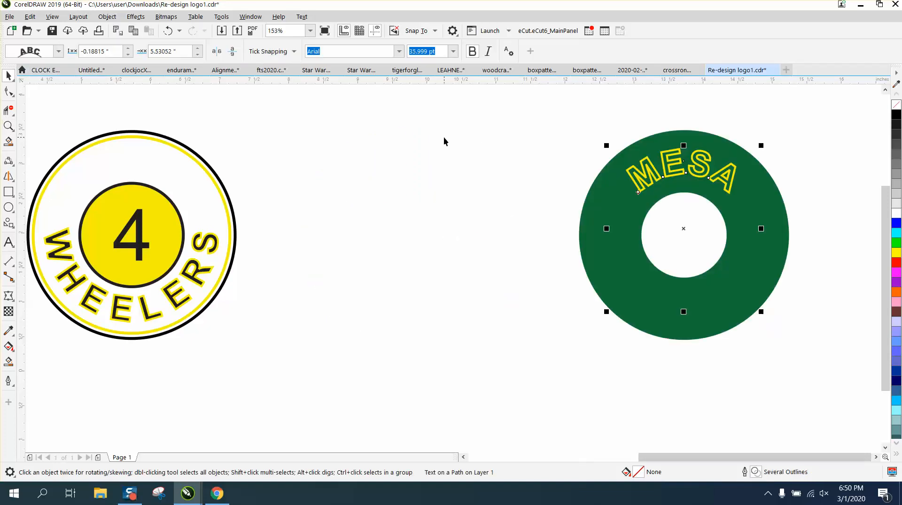
{"action": "key", "text": "ctrl+z"}
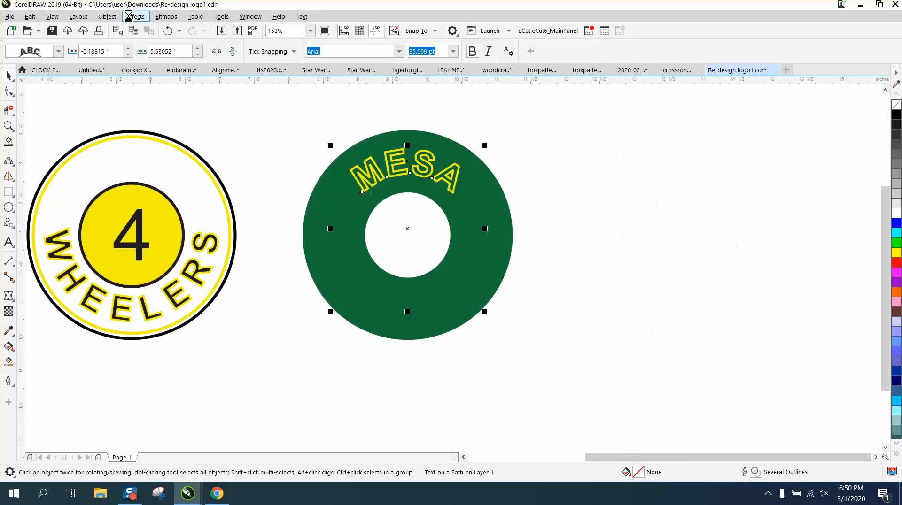
Break the MESA text apart from the green ring it follows.
{"action": "left_click", "coordinate": [100, 18]}
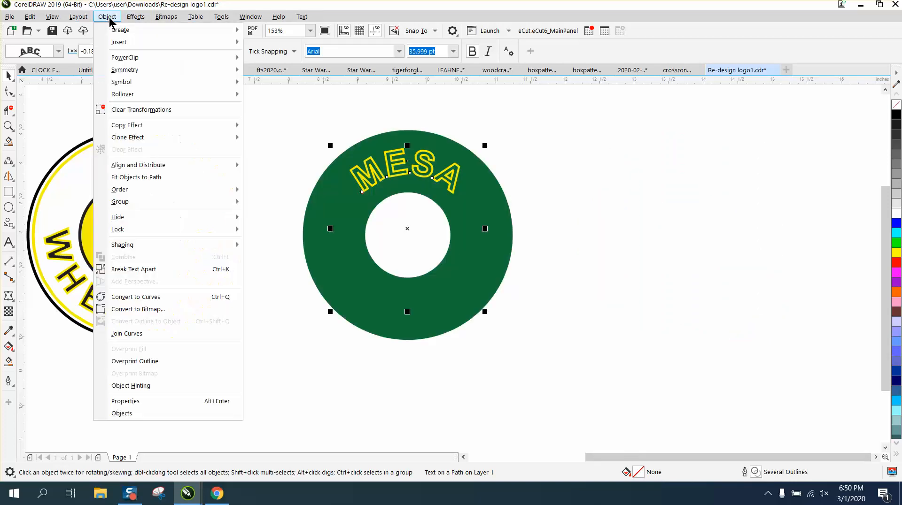
{"action": "left_click", "coordinate": [153, 269]}
{"action": "left_click", "coordinate": [280, 277]}
Delete the separated green ring and undo its deletion.
{"action": "left_click", "coordinate": [345, 264]}
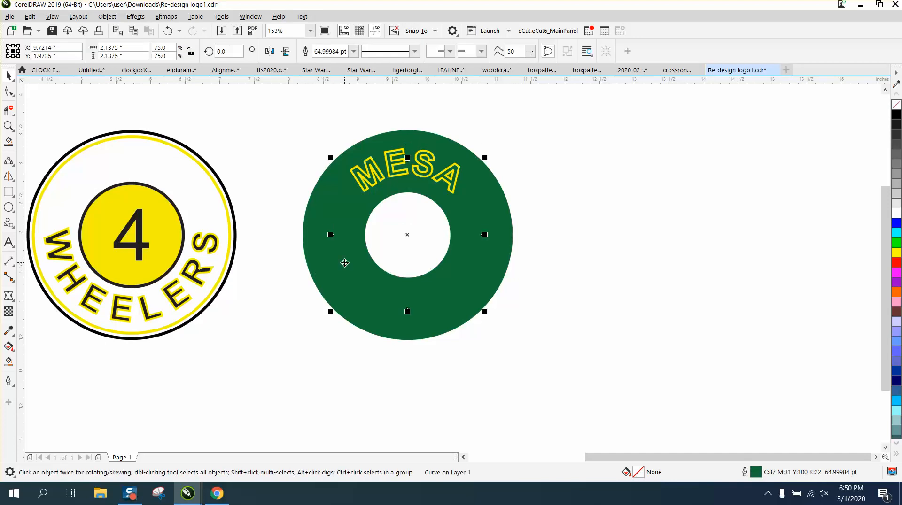
{"action": "key", "text": "Delete"}
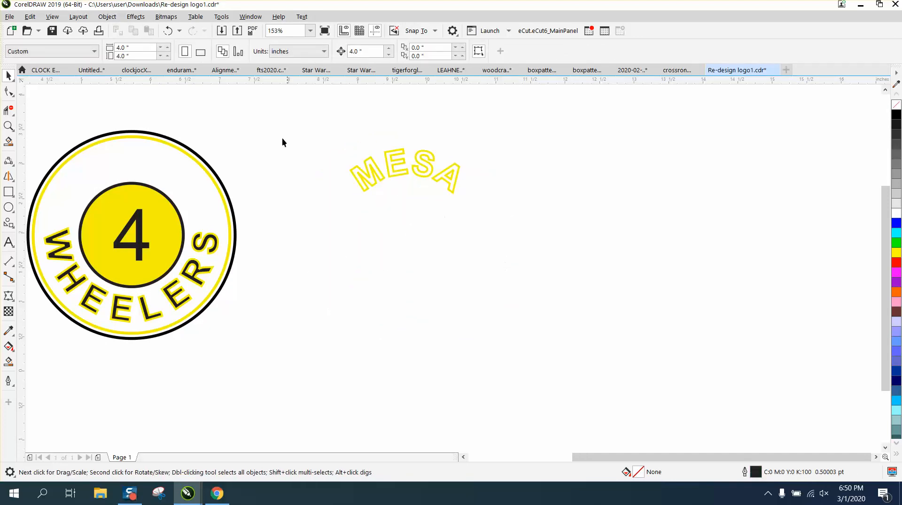
{"action": "left_click", "coordinate": [169, 30]}
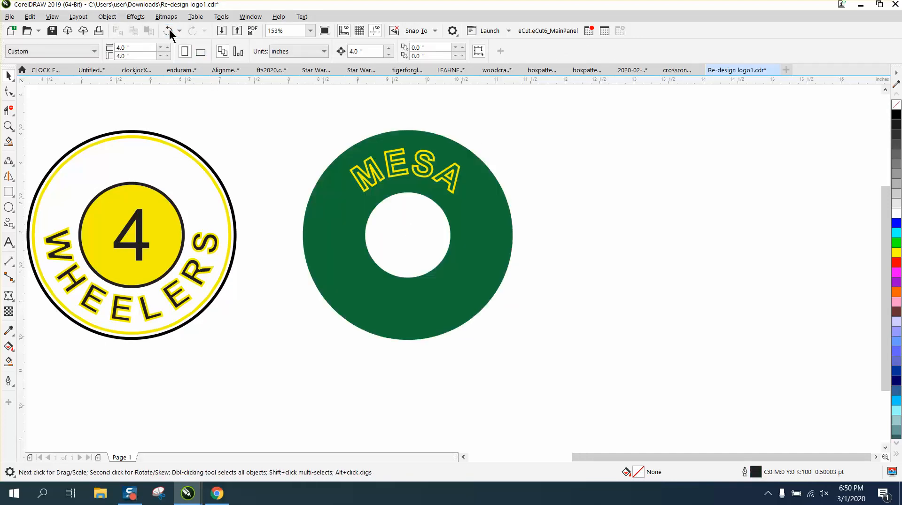
Enable Scale with object for the green ring's outline.
{"action": "double_click", "coordinate": [753, 472]}
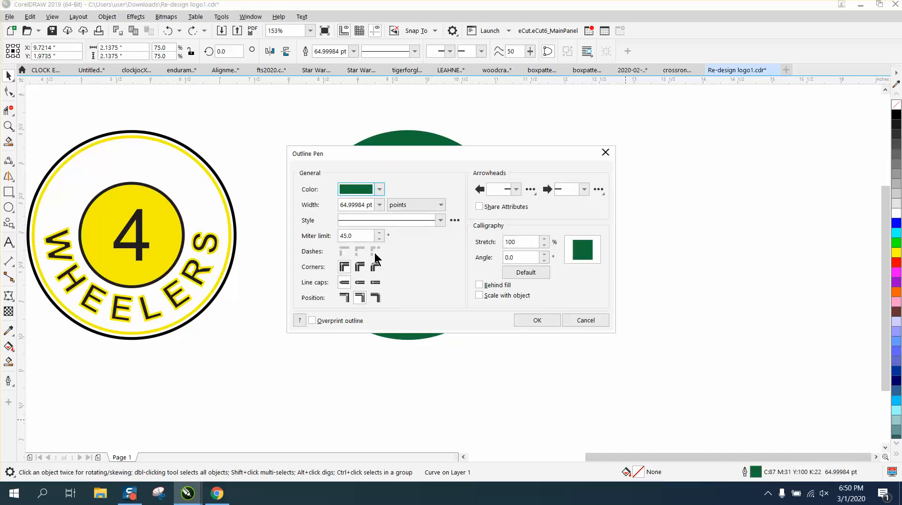
{"action": "left_click", "coordinate": [479, 295]}
{"action": "left_click", "coordinate": [537, 320]}
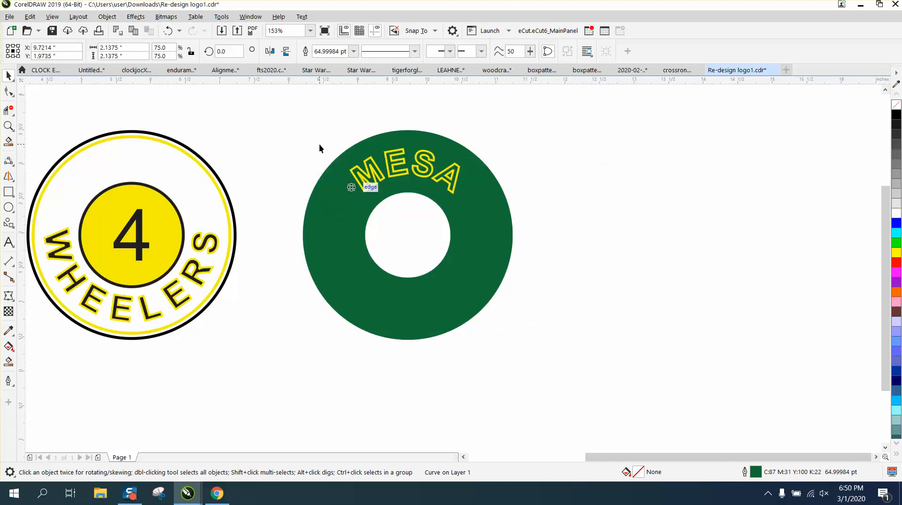
Select the MESA text and enable Scale with object for its yellow outline.
{"action": "left_click_drag", "start_coordinate": [319, 143], "coordinate": [492, 204]}
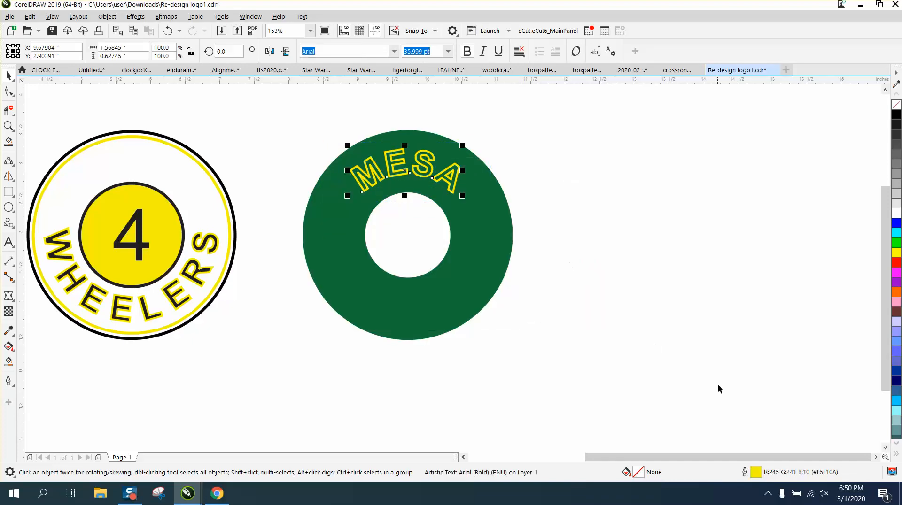
{"action": "double_click", "coordinate": [758, 474]}
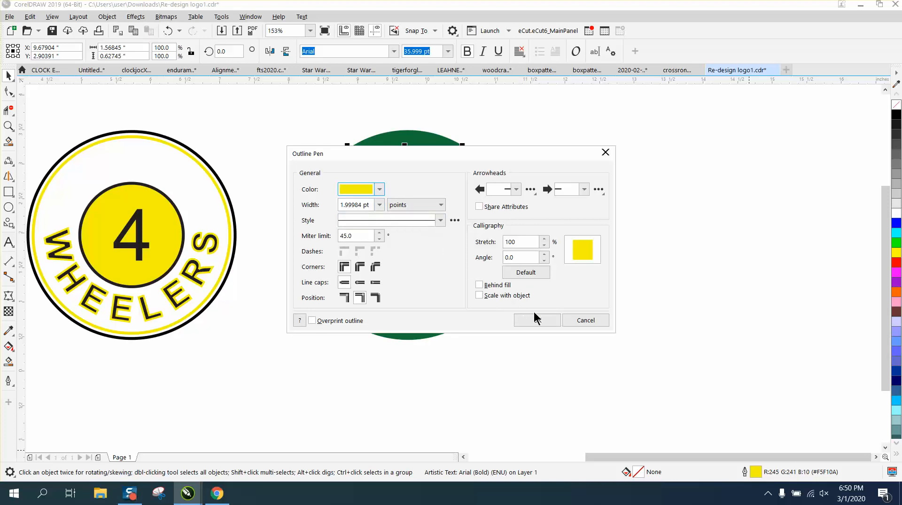
{"action": "left_click", "coordinate": [479, 296]}
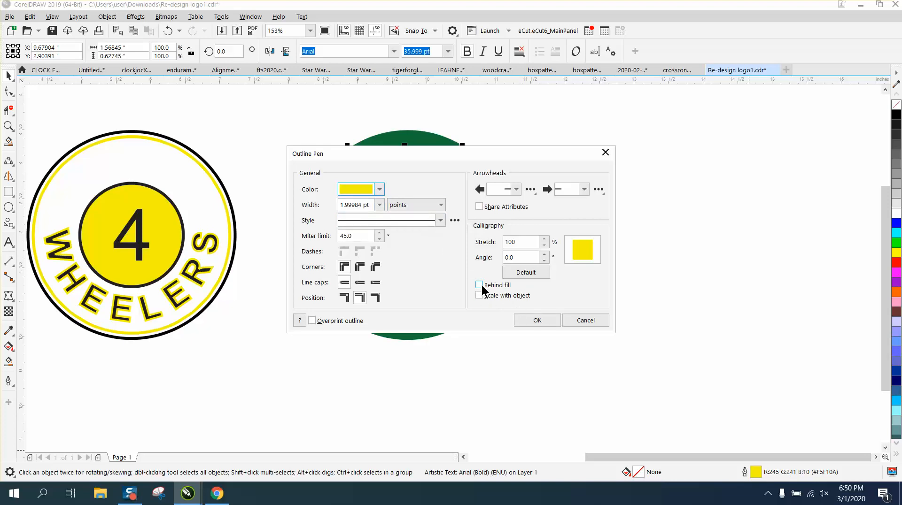
{"action": "left_click", "coordinate": [536, 323]}
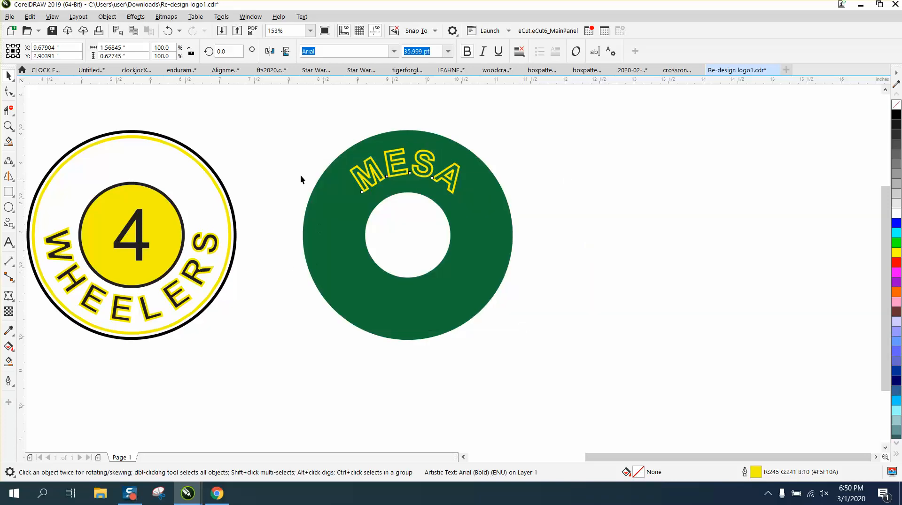
Nudge the green ring and MESA text 4 inches right, and likewise the WHEELERS text with its black circle.
{"action": "left_click_drag", "start_coordinate": [276, 117], "coordinate": [583, 371]}
{"action": "key", "text": "Right"}
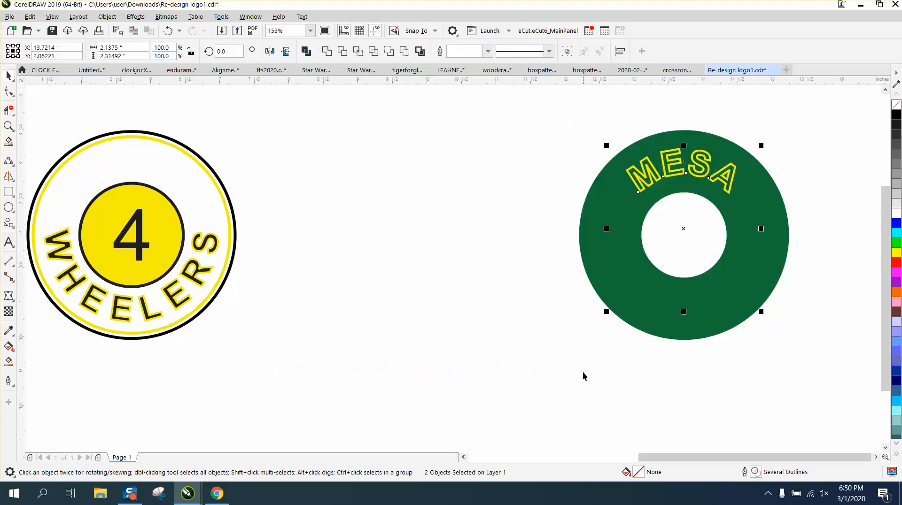
{"action": "left_click", "coordinate": [215, 247]}
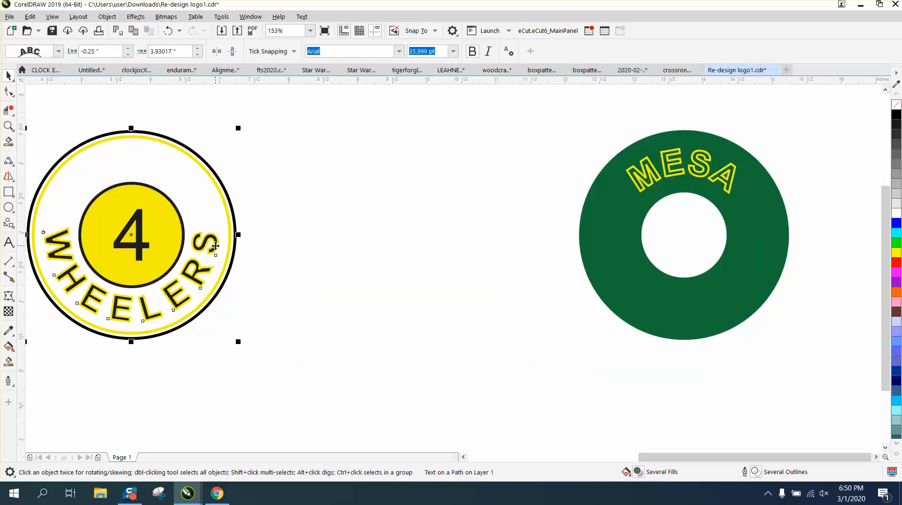
{"action": "key", "text": "Right"}
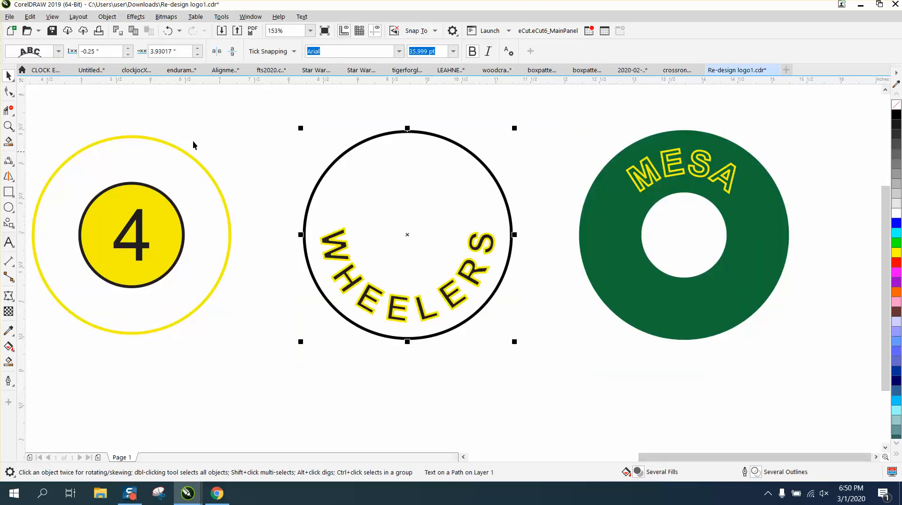
Break the WHEELERS text apart from its black circular path.
{"action": "left_click", "coordinate": [107, 17]}
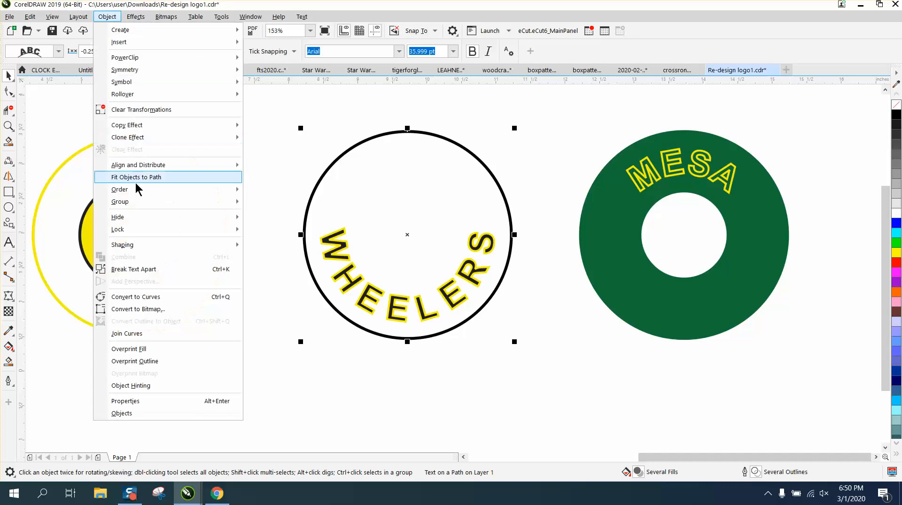
{"action": "left_click", "coordinate": [149, 267]}
{"action": "left_click", "coordinate": [292, 229]}
Move the black circle about 0.4 inches to the right of its place around WHEELERS and undo the move.
{"action": "left_click", "coordinate": [334, 203]}
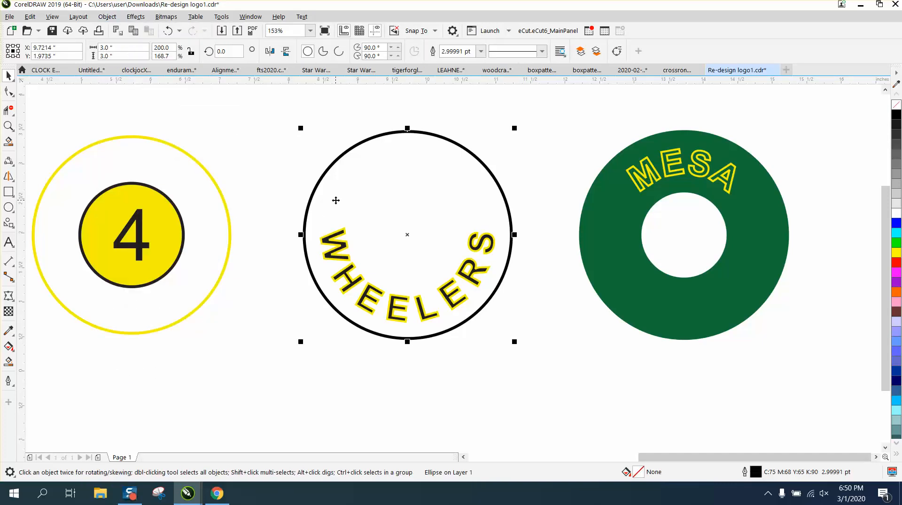
{"action": "left_click_drag", "start_coordinate": [334, 203], "coordinate": [365, 201]}
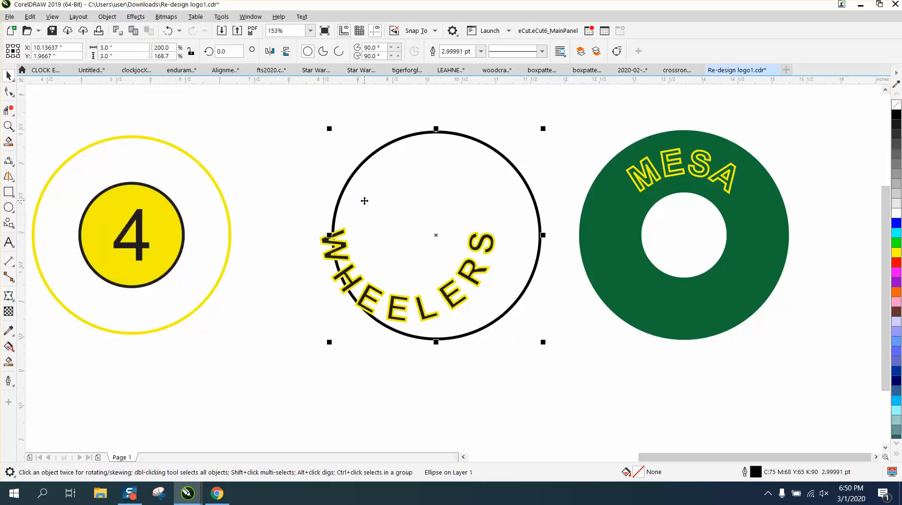
{"action": "left_click", "coordinate": [167, 31]}
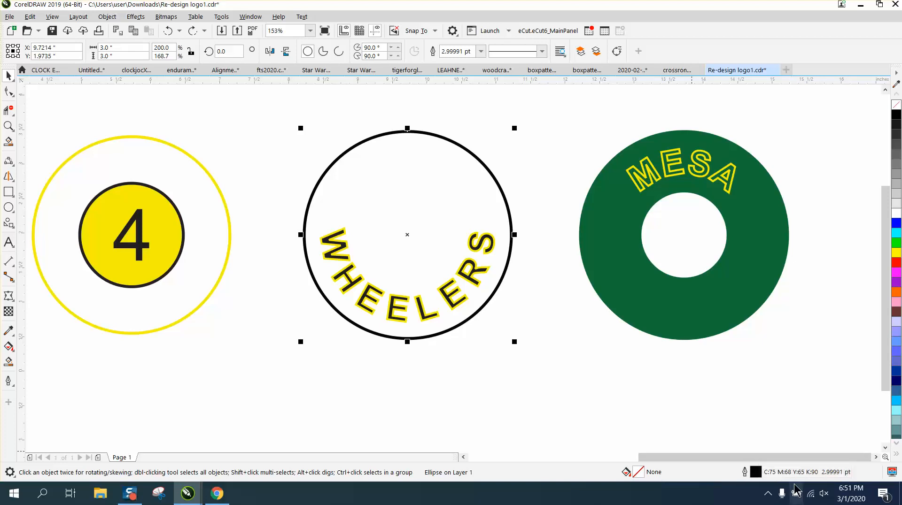
Enable Scale with object for the outline of the black circle around the WHEELERS text.
{"action": "double_click", "coordinate": [754, 475]}
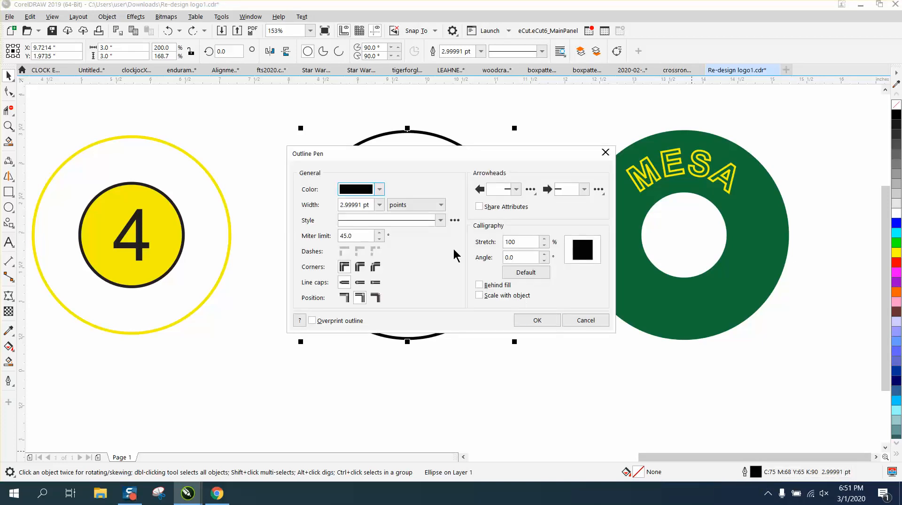
{"action": "left_click", "coordinate": [480, 296]}
{"action": "left_click", "coordinate": [537, 321]}
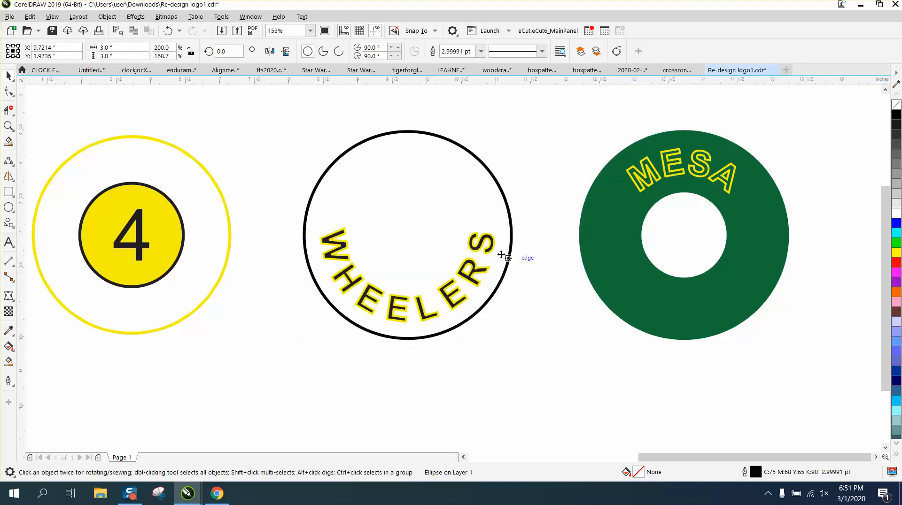
Select the WHEELERS text and enable Scale with object for its yellow outline.
{"action": "left_click_drag", "start_coordinate": [267, 214], "coordinate": [553, 345]}
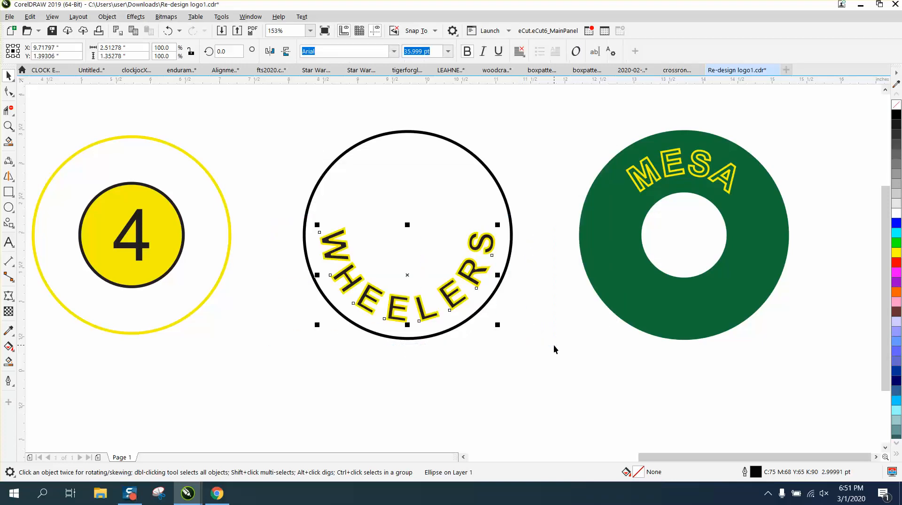
{"action": "double_click", "coordinate": [754, 473]}
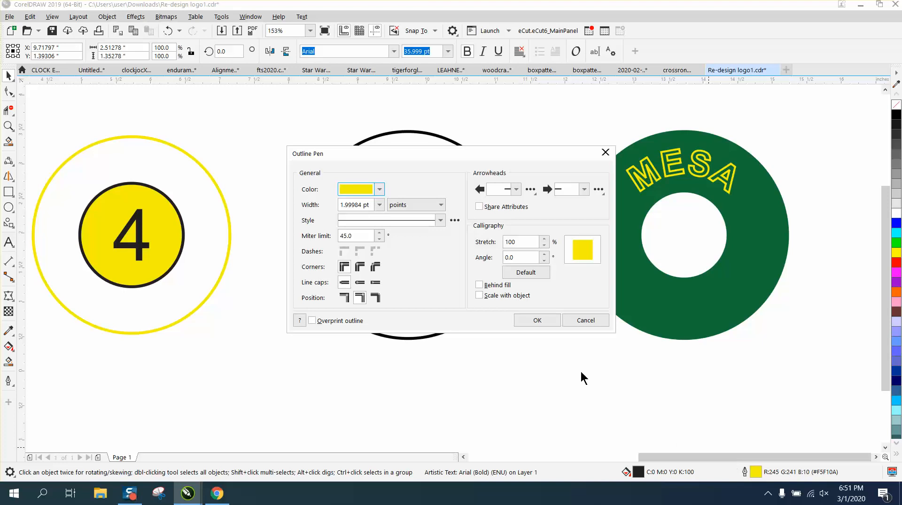
{"action": "left_click", "coordinate": [479, 295]}
{"action": "left_click", "coordinate": [539, 323]}
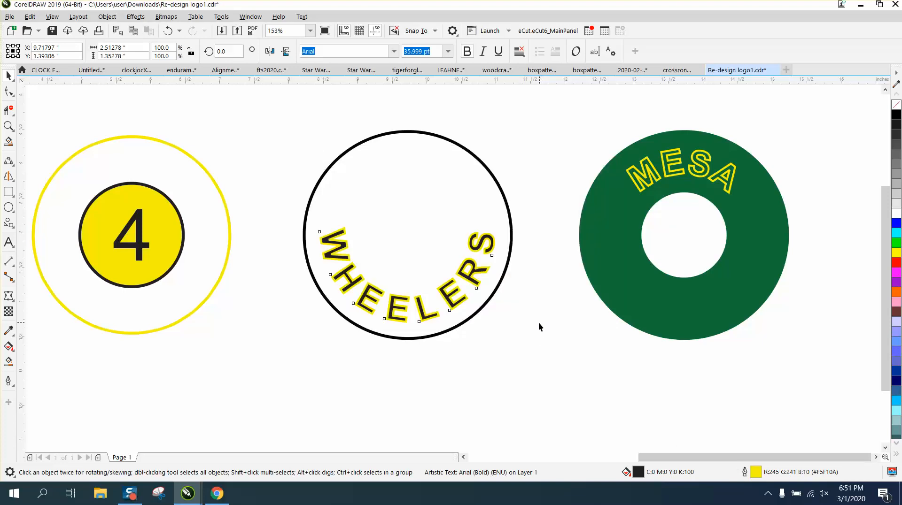
Enable Scale with object for the black outline of the yellow-filled circle behind the number 4.
{"action": "left_click", "coordinate": [144, 245]}
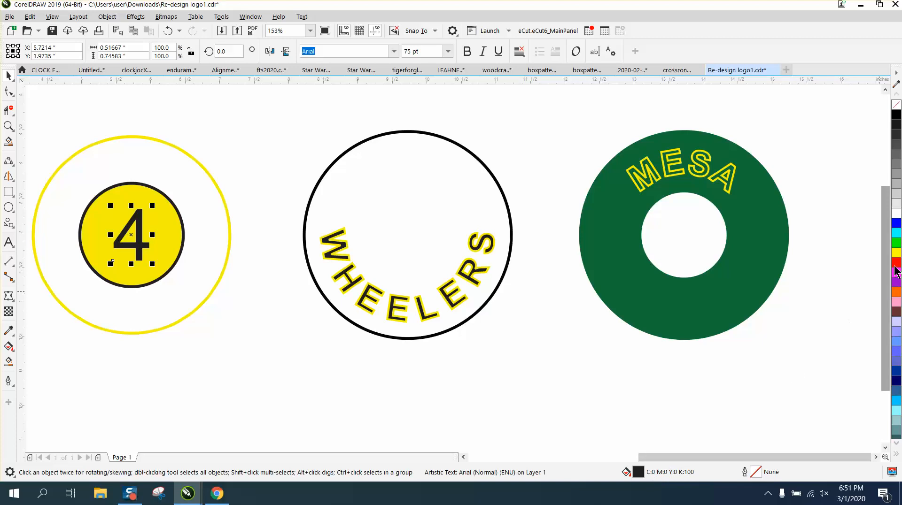
{"action": "left_click", "coordinate": [178, 211]}
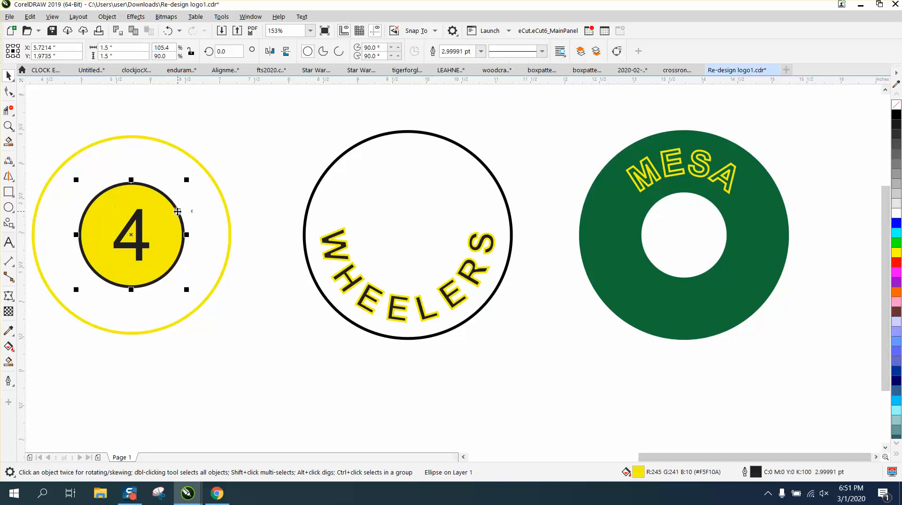
{"action": "double_click", "coordinate": [756, 472]}
{"action": "left_click", "coordinate": [489, 296]}
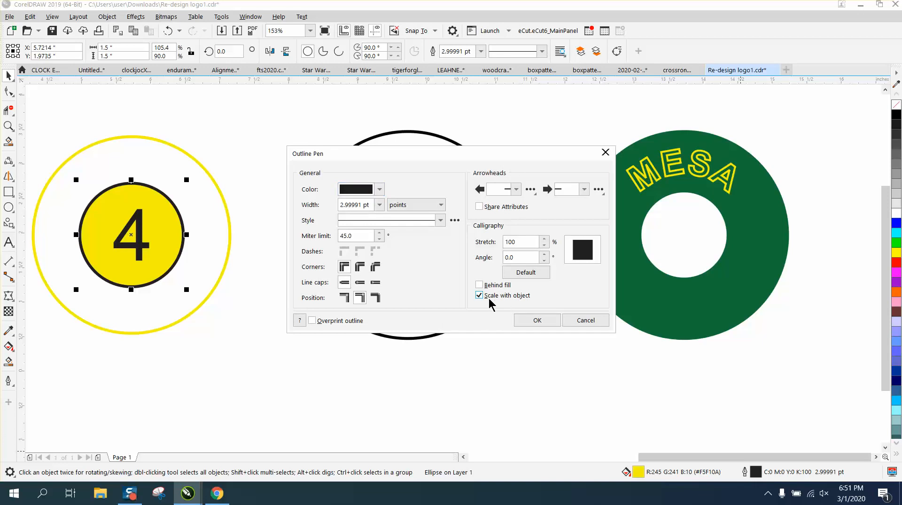
{"action": "left_click", "coordinate": [540, 323]}
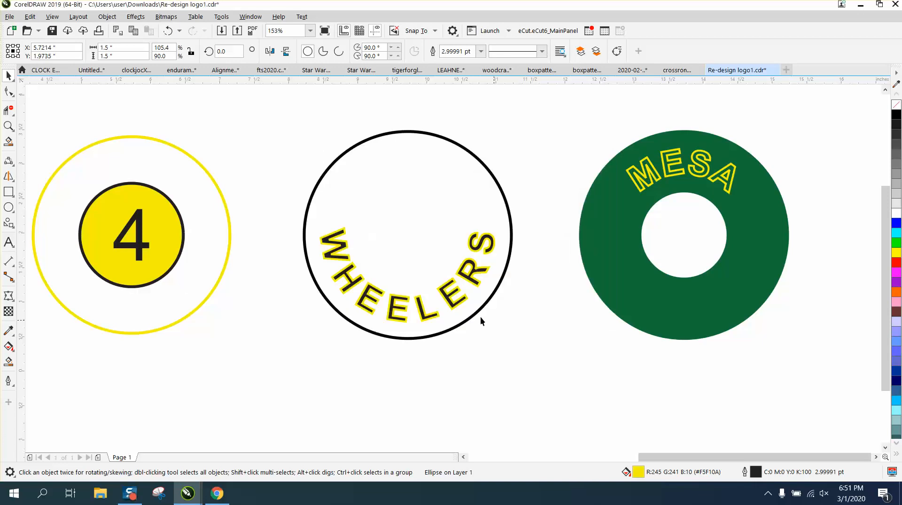
Enable Scale with object for the large yellow circle around the number 4.
{"action": "left_click", "coordinate": [224, 203]}
{"action": "double_click", "coordinate": [756, 472]}
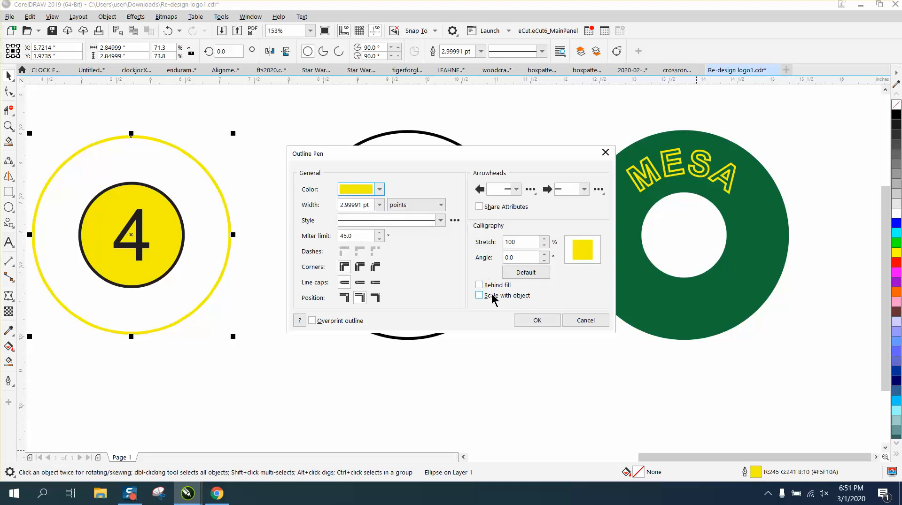
{"action": "left_click", "coordinate": [482, 297]}
{"action": "left_click", "coordinate": [539, 322]}
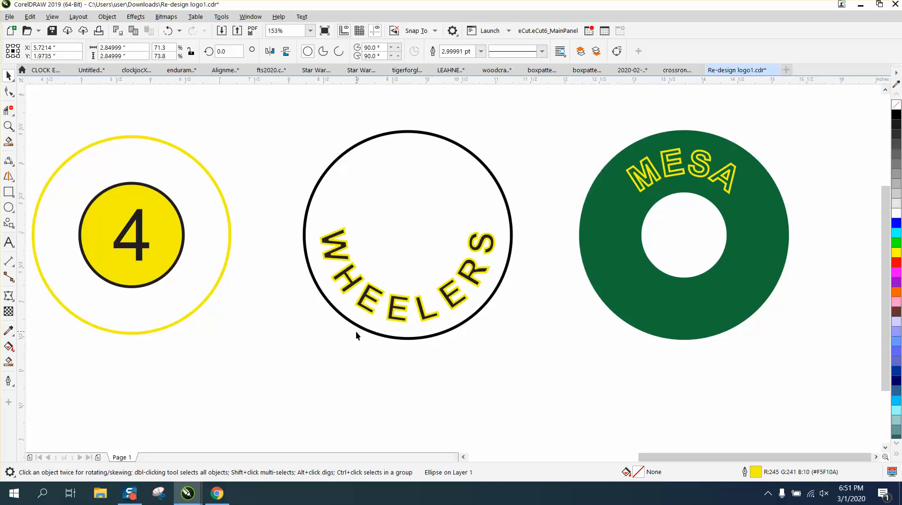
Nudge the WHEELERS text with its black circle 4 inches left, and the green ring with the MESA text 8 inches left.
{"action": "scroll", "coordinate": [356, 332], "scroll_direction": "down", "scroll_amount": 2}
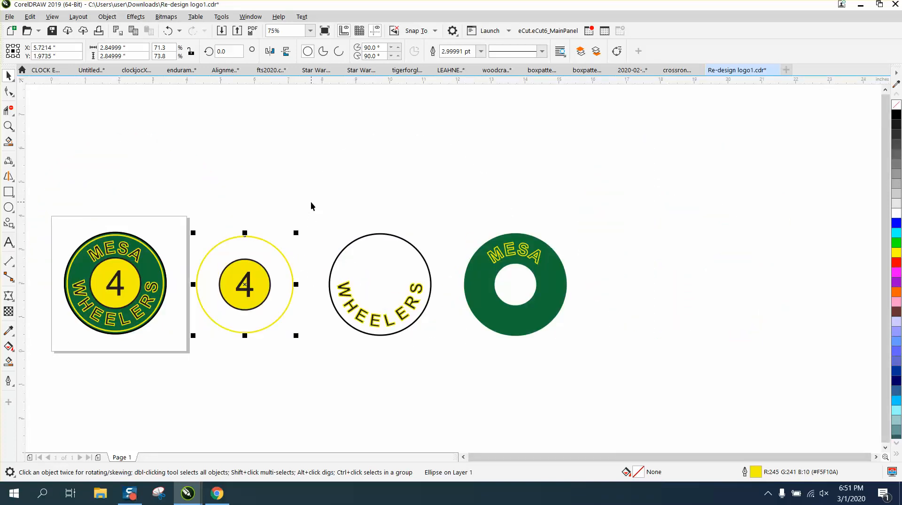
{"action": "left_click_drag", "start_coordinate": [311, 206], "coordinate": [460, 343]}
{"action": "key", "text": "Left"}
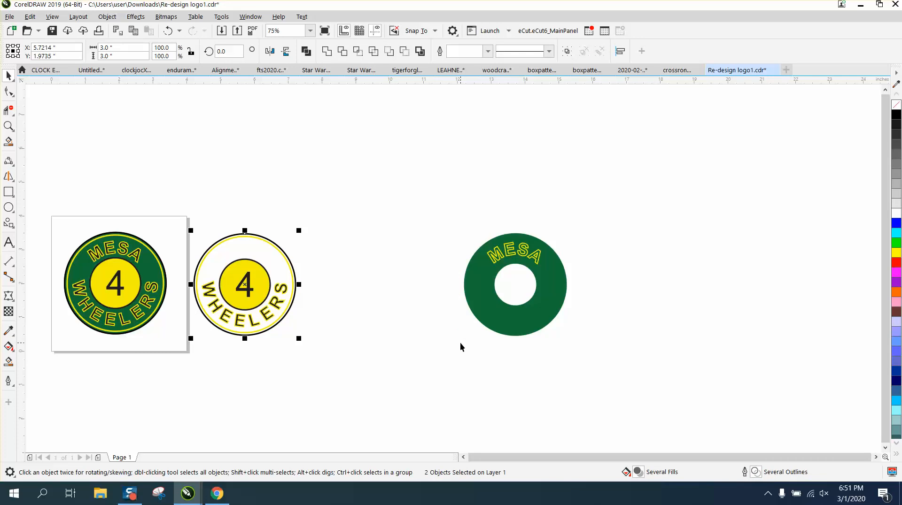
{"action": "left_click_drag", "start_coordinate": [442, 213], "coordinate": [617, 360]}
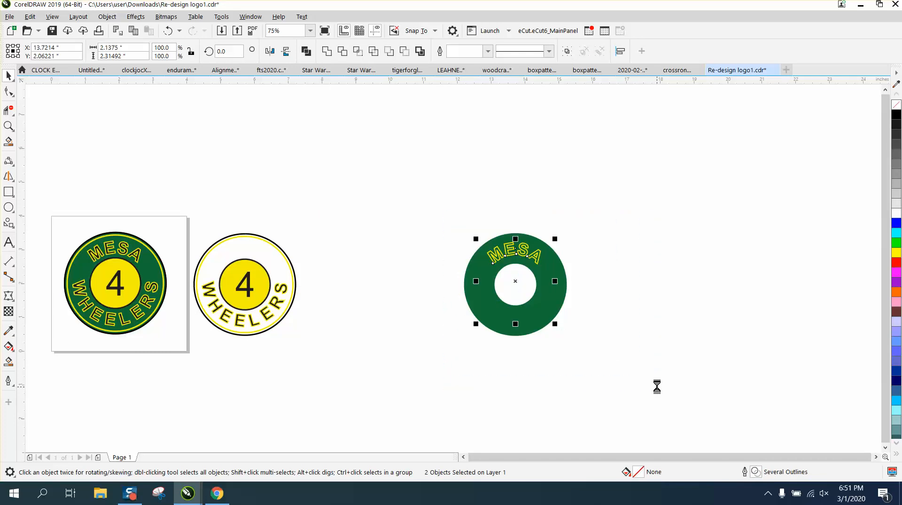
{"action": "key", "text": "Left"}
{"action": "key", "text": "Left"}
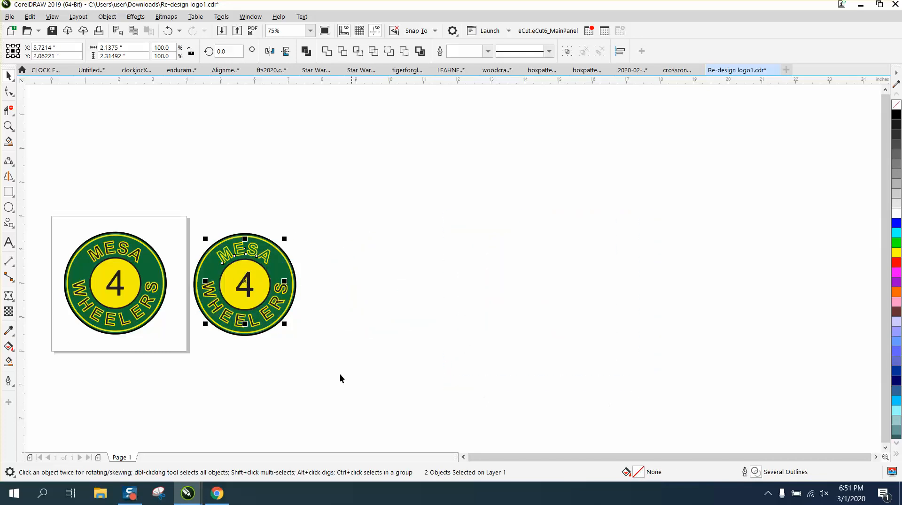
Select all objects of the reassembled logo copy beside the page and group them.
{"action": "left_click", "coordinate": [289, 367]}
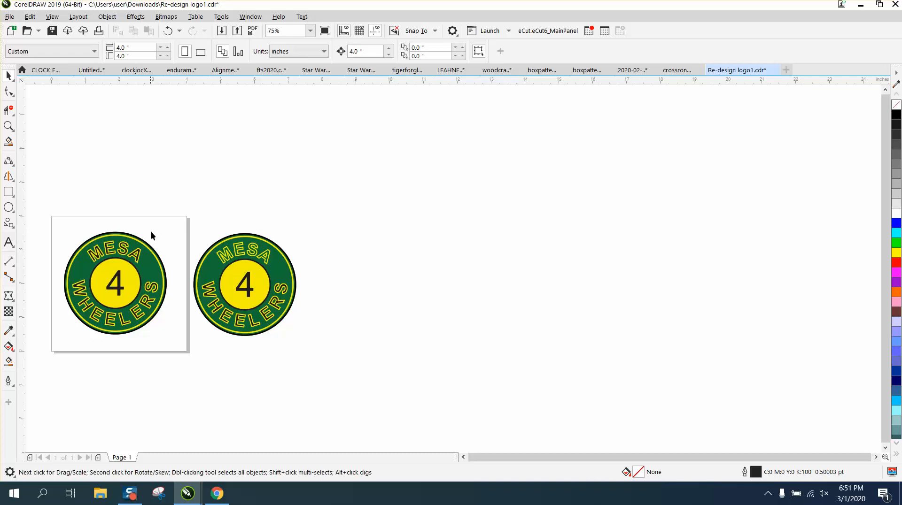
{"action": "left_click_drag", "start_coordinate": [295, 323], "coordinate": [373, 362]}
{"action": "key", "text": "ctrl+g"}
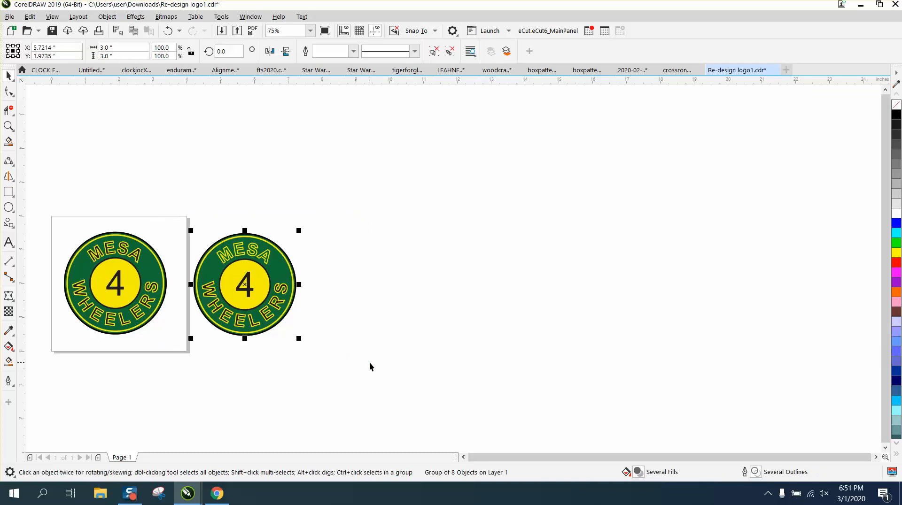
Try setting only the grouped logo copy's width to 1.5 inches and undo the resize.
{"action": "left_click", "coordinate": [120, 48]}
{"action": "type", "text": "1.5"}
{"action": "key", "text": "Return"}
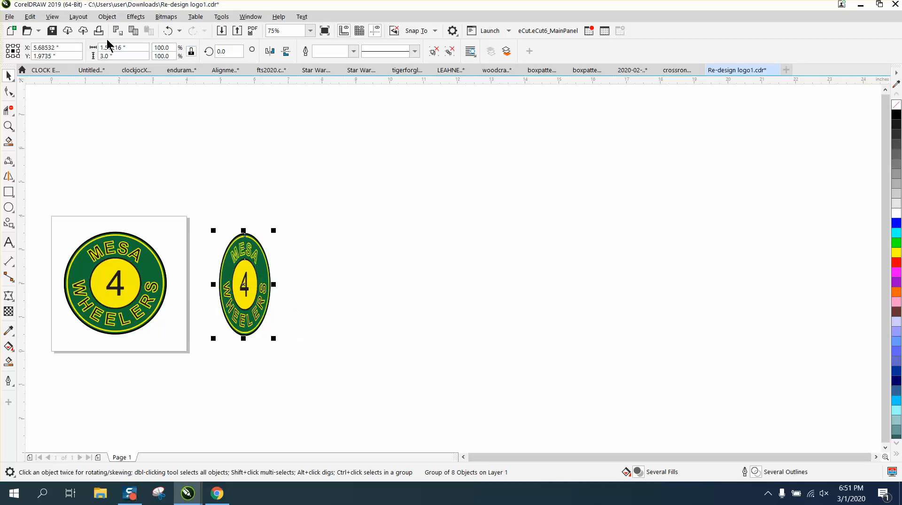
{"action": "left_click", "coordinate": [168, 31]}
{"action": "left_click", "coordinate": [222, 117]}
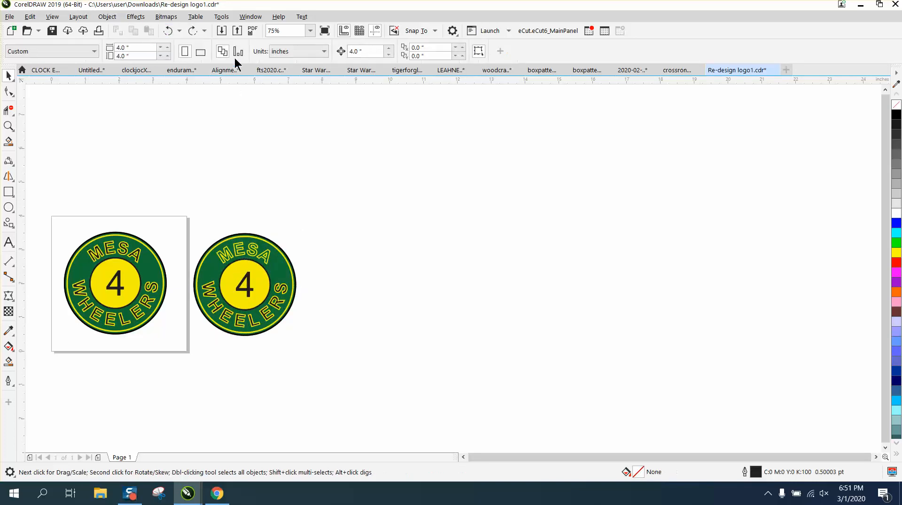
Scale the grouped logo copy to a width of 1.5 inches with the proportions locked.
{"action": "left_click", "coordinate": [239, 237]}
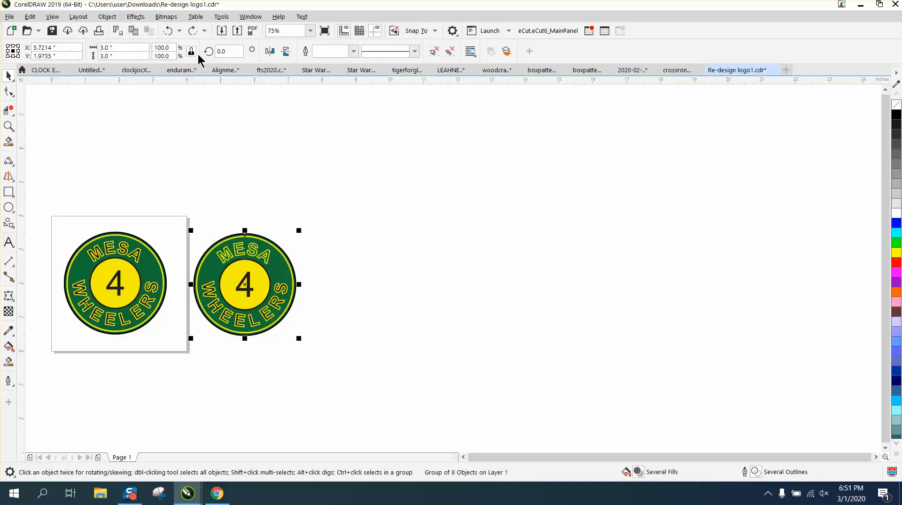
{"action": "left_click", "coordinate": [95, 47]}
{"action": "type", "text": "1.5"}
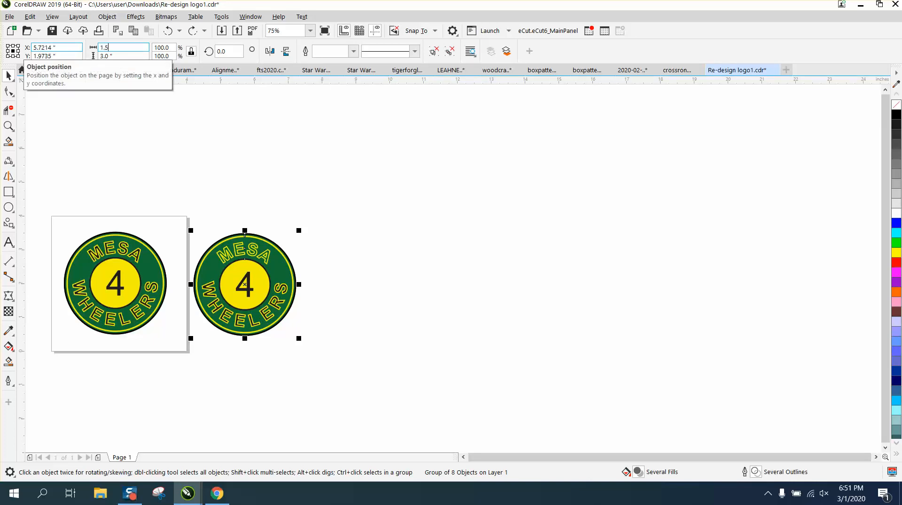
{"action": "key", "text": "Return"}
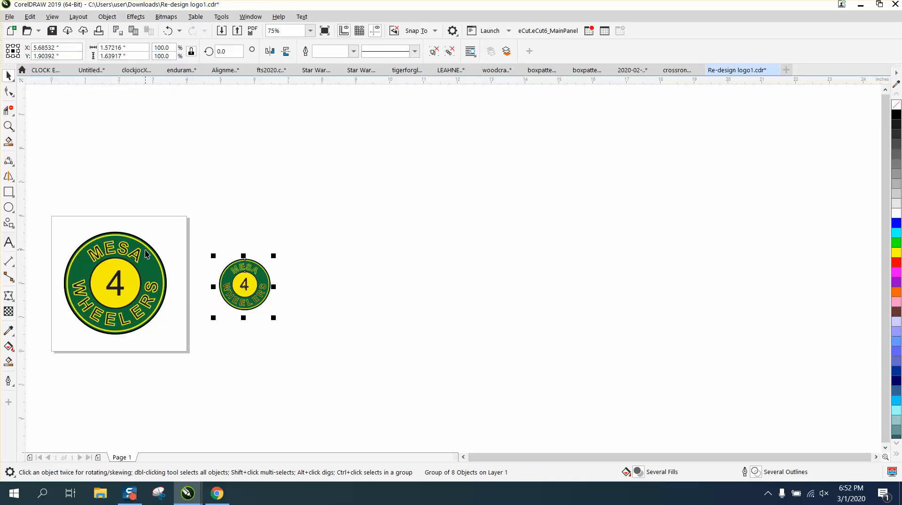
Scale the original logo on the page to a width of 1.5 inches with the proportions locked.
{"action": "left_click", "coordinate": [98, 250]}
{"action": "left_click", "coordinate": [118, 47]}
{"action": "type", "text": "1."}
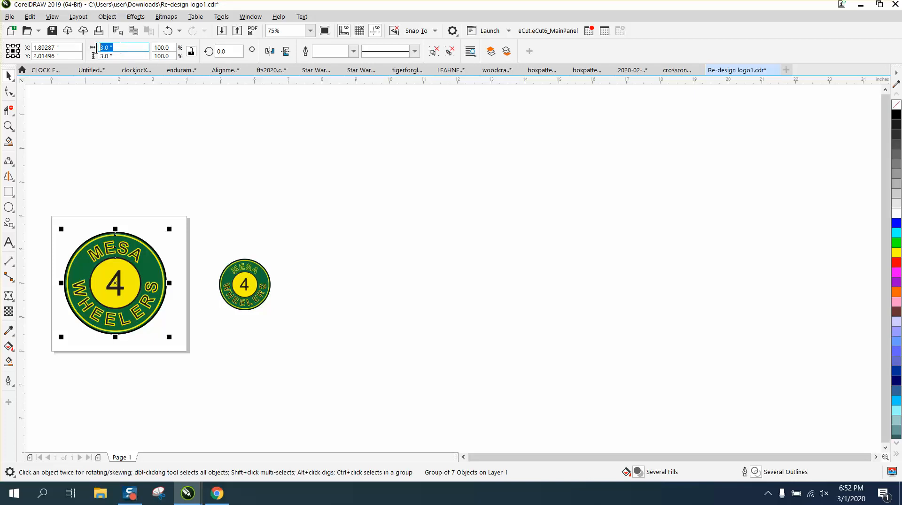
{"action": "type", "text": "5"}
{"action": "key", "text": "Return"}
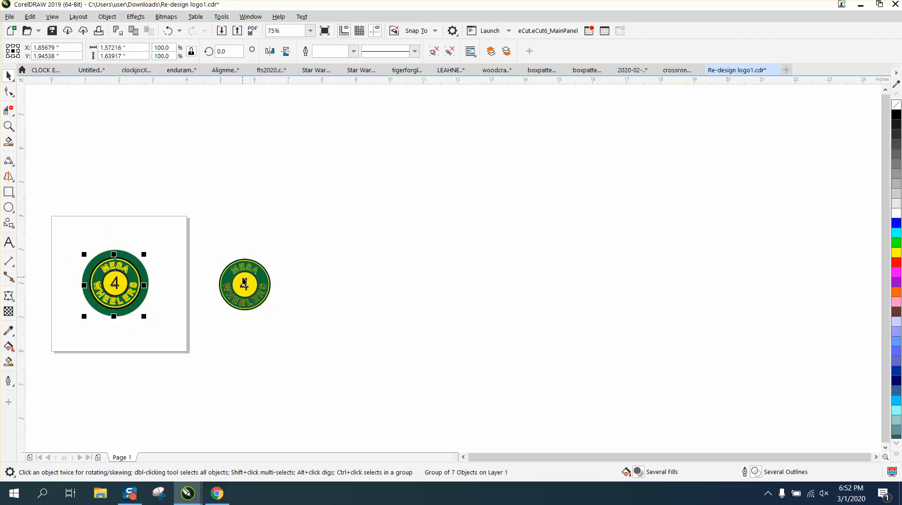
Move the reduced logo copy next to the reduced original and compare the outlines of both up close.
{"action": "left_click_drag", "start_coordinate": [244, 282], "coordinate": [183, 280]}
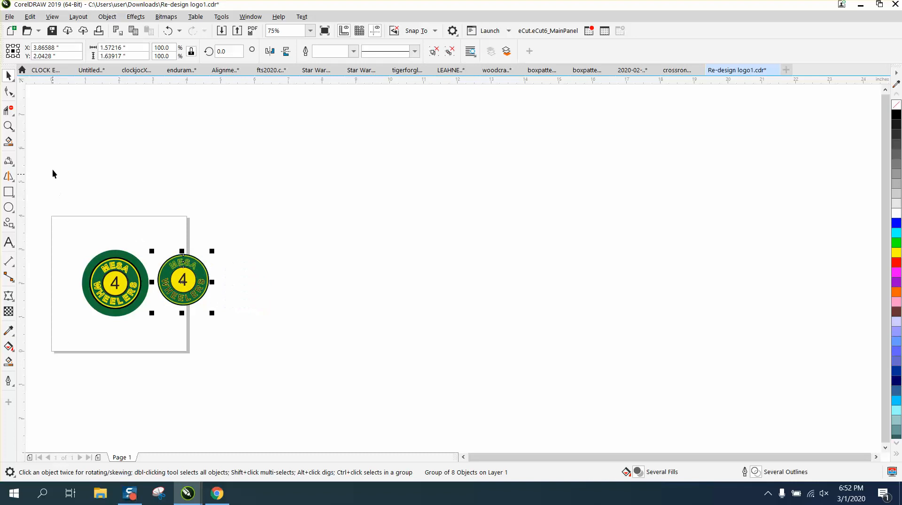
{"action": "left_click", "coordinate": [8, 126]}
{"action": "left_click_drag", "start_coordinate": [149, 239], "coordinate": [249, 319]}
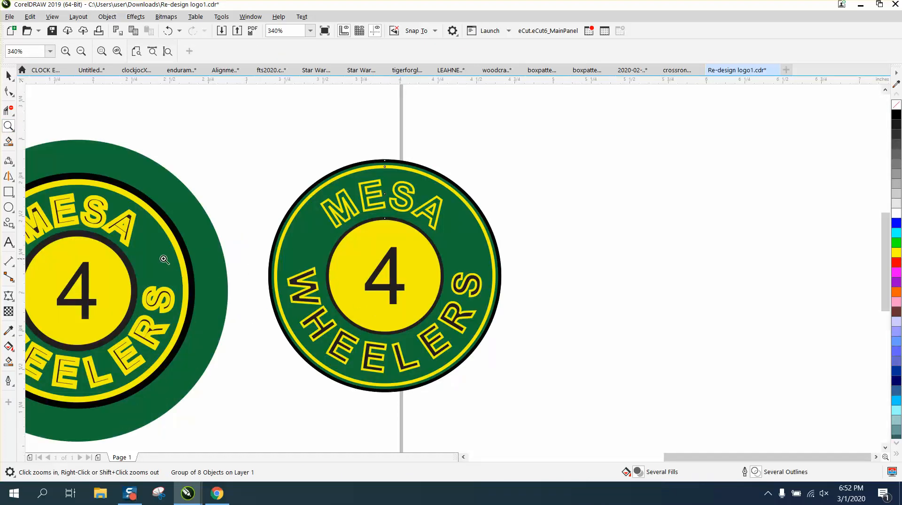
{"action": "left_click_drag", "start_coordinate": [99, 205], "coordinate": [159, 244]}
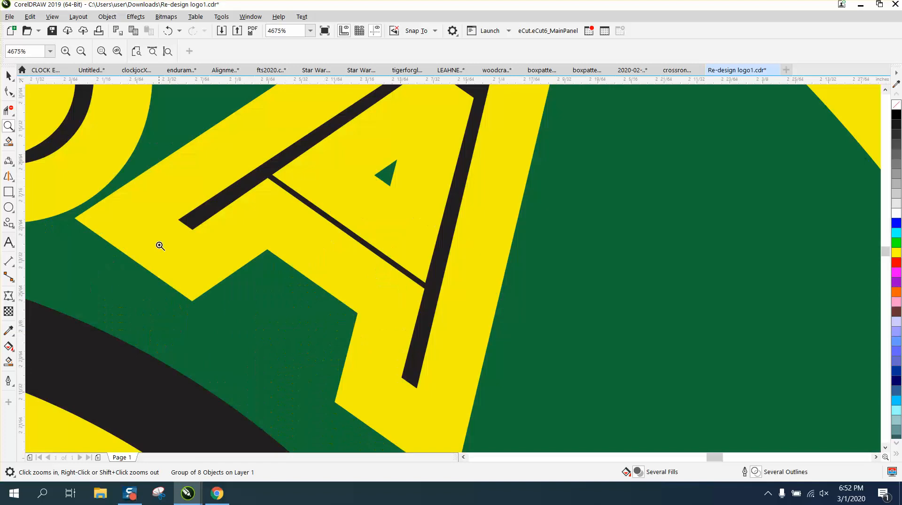
{"action": "scroll", "coordinate": [381, 230], "scroll_direction": "down", "scroll_amount": 2}
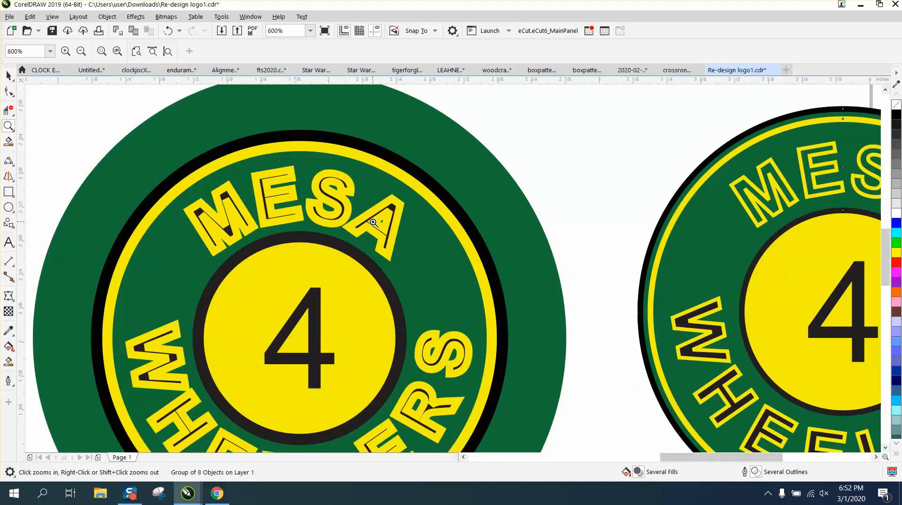
{"action": "scroll", "coordinate": [296, 207], "scroll_direction": "down", "scroll_amount": 1}
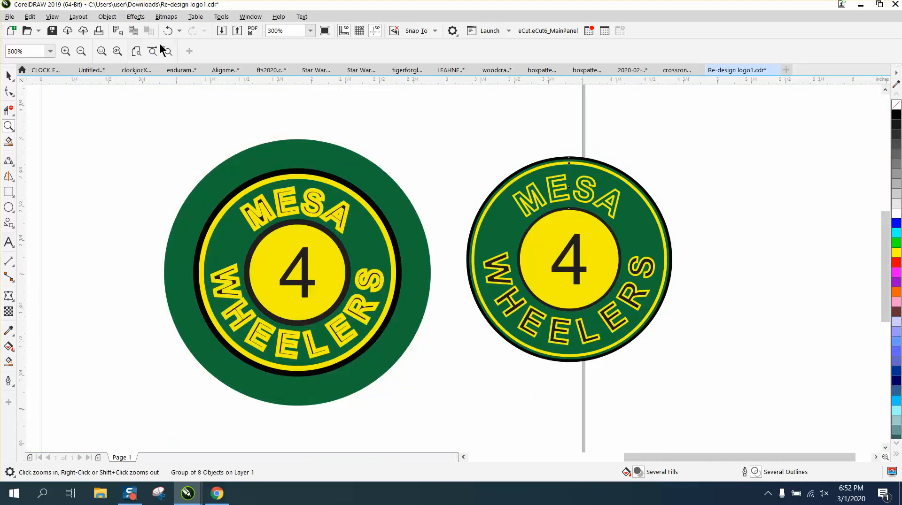
Undo the move of the logo copy and the resizing of the original logo.
{"action": "left_click", "coordinate": [168, 31]}
{"action": "left_click", "coordinate": [168, 31]}
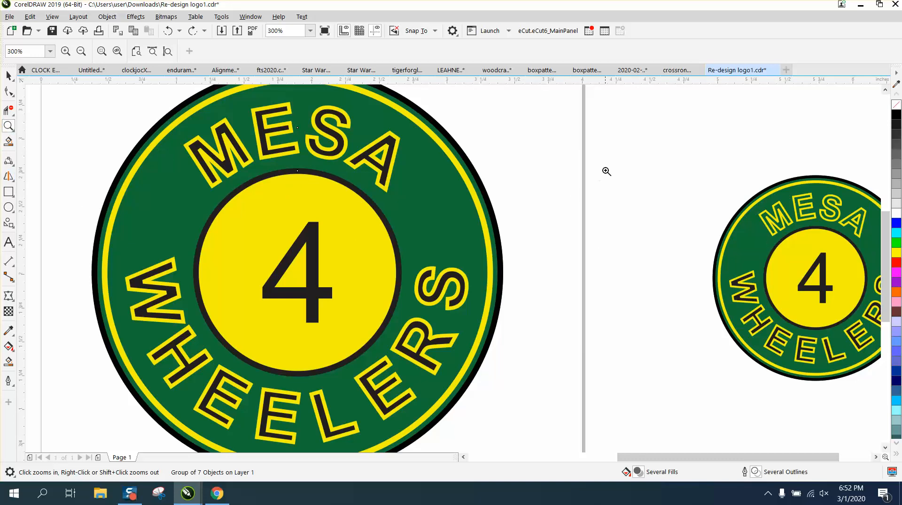
Ungroup the reduced logo copy and fill its MESA text with black.
{"action": "left_click_drag", "start_coordinate": [624, 169], "coordinate": [894, 388]}
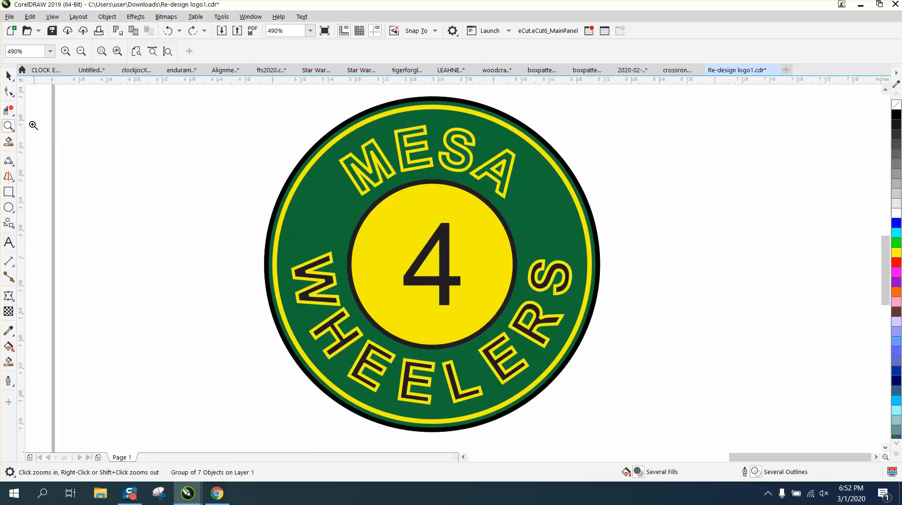
{"action": "left_click", "coordinate": [9, 75]}
{"action": "left_click", "coordinate": [468, 159]}
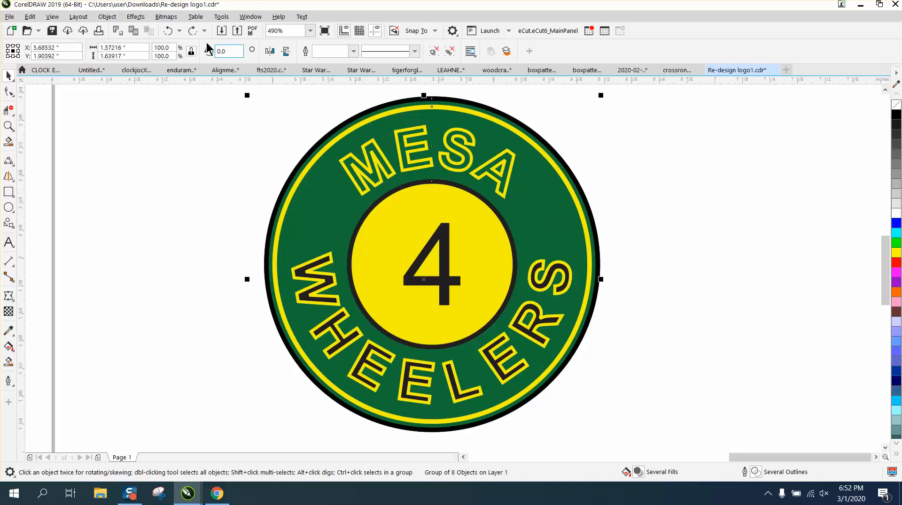
{"action": "left_click", "coordinate": [107, 17]}
{"action": "mouse_move", "coordinate": [143, 205]}
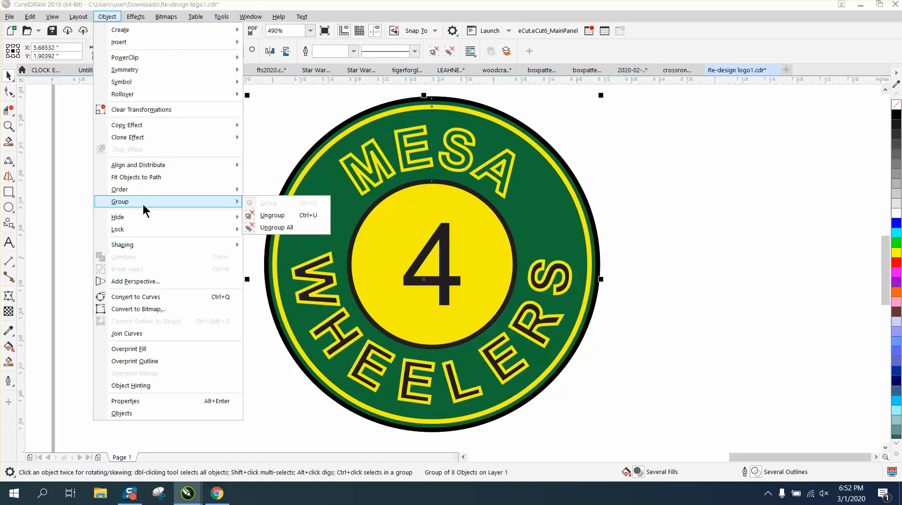
{"action": "left_click", "coordinate": [257, 215]}
{"action": "left_click", "coordinate": [380, 181]}
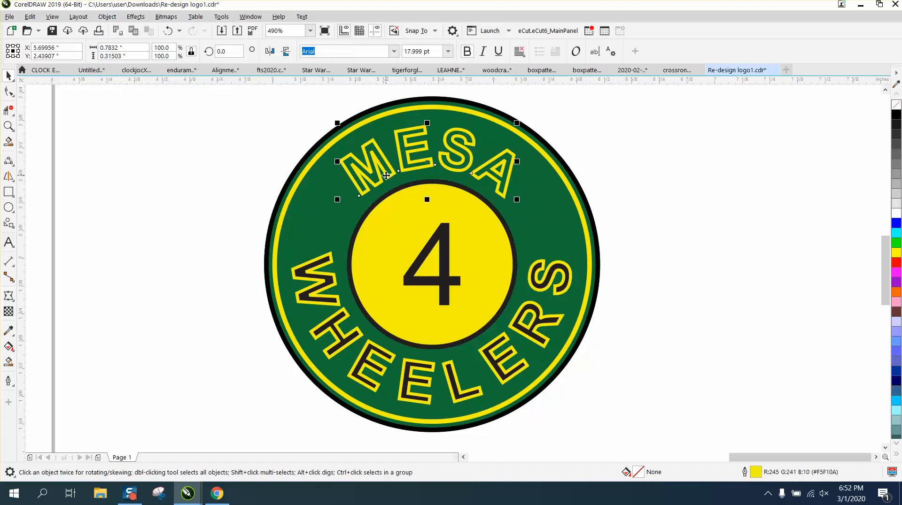
{"action": "left_click", "coordinate": [896, 116]}
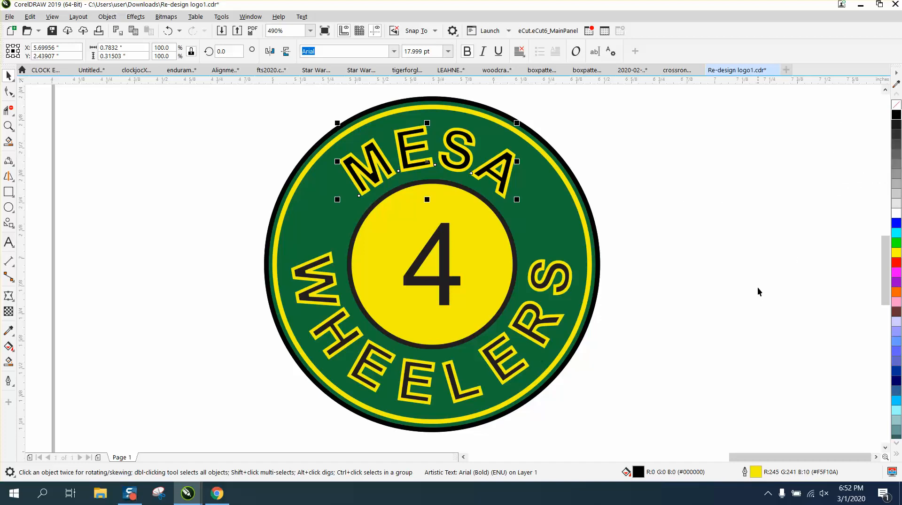
Group all the objects of the reduced logo copy beside the page.
{"action": "scroll", "coordinate": [595, 286], "scroll_direction": "down", "scroll_amount": 2}
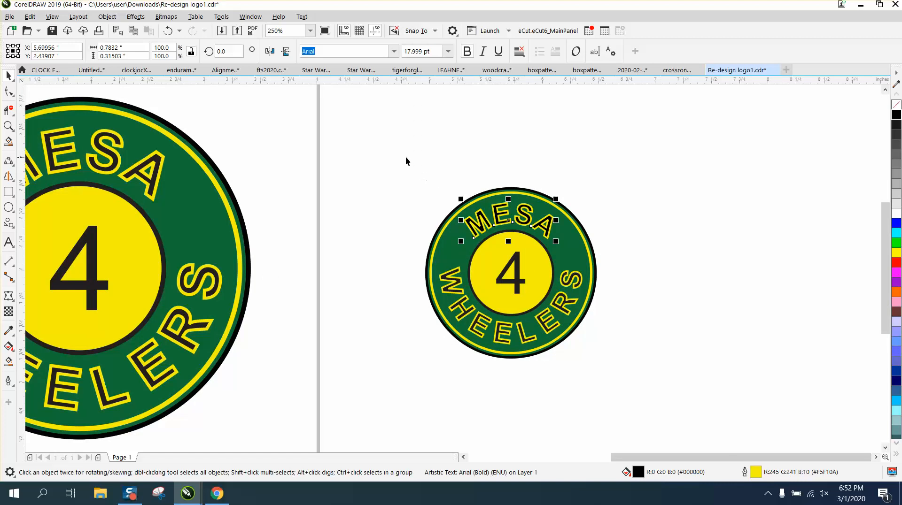
{"action": "left_click_drag", "start_coordinate": [404, 162], "coordinate": [664, 393]}
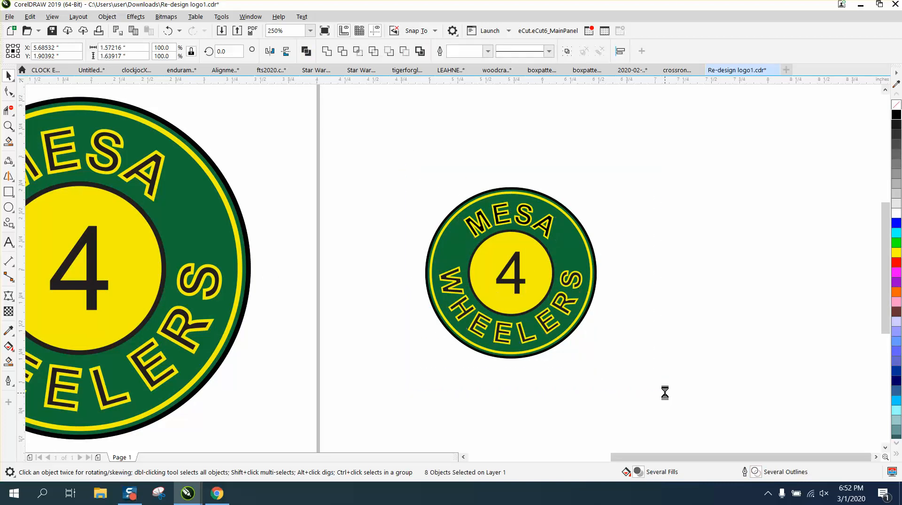
Scale the original logo on the page to 1.5 inches wide.
{"action": "left_click", "coordinate": [248, 262]}
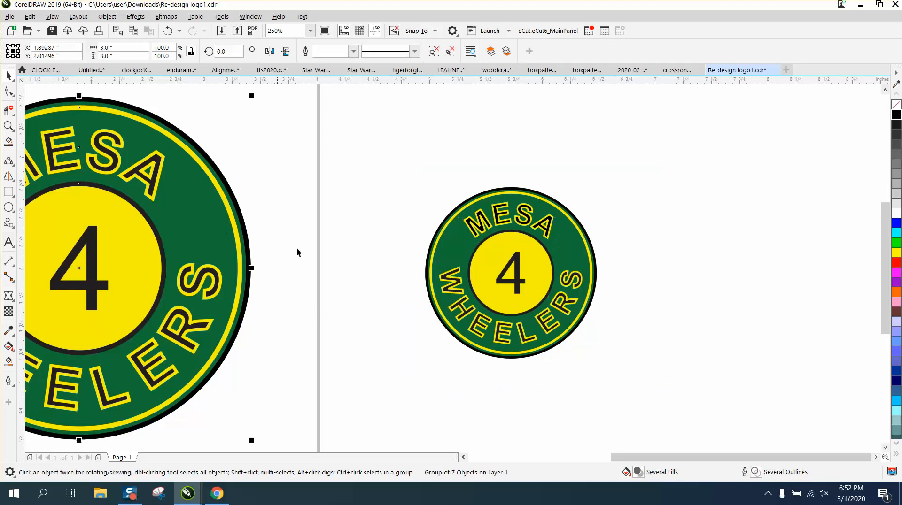
{"action": "scroll", "coordinate": [329, 253], "scroll_direction": "down", "scroll_amount": 2}
{"action": "left_click", "coordinate": [121, 48]}
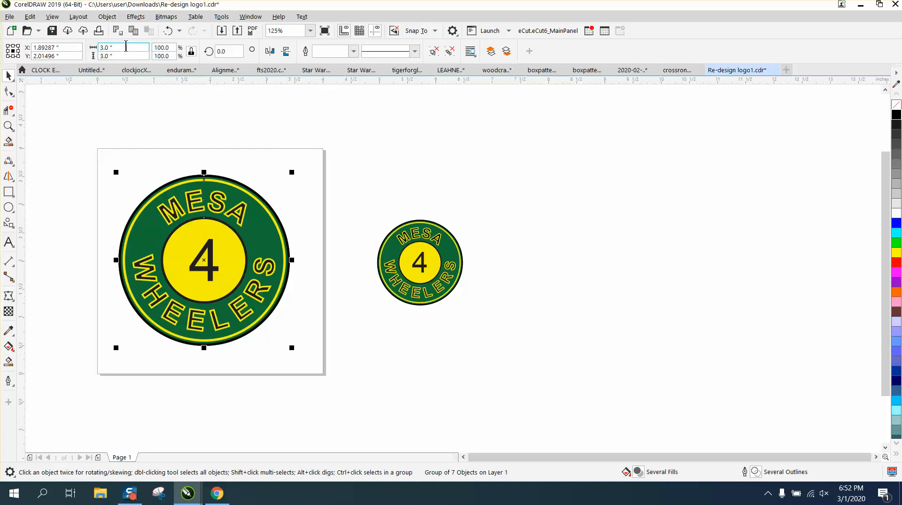
{"action": "type", "text": "1.5"}
{"action": "key", "text": "Return"}
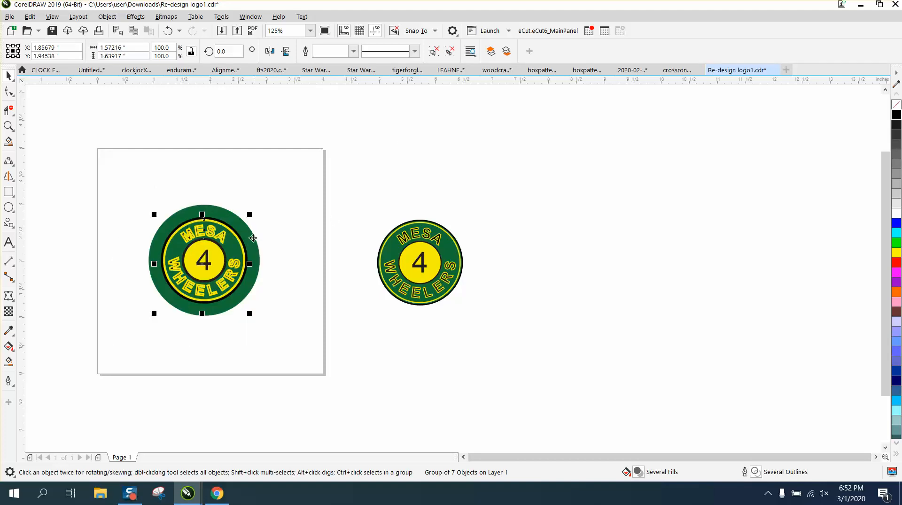
Compare the outlines of the logo copy and the shrunken original logo up close.
{"action": "left_click_drag", "start_coordinate": [362, 203], "coordinate": [512, 328]}
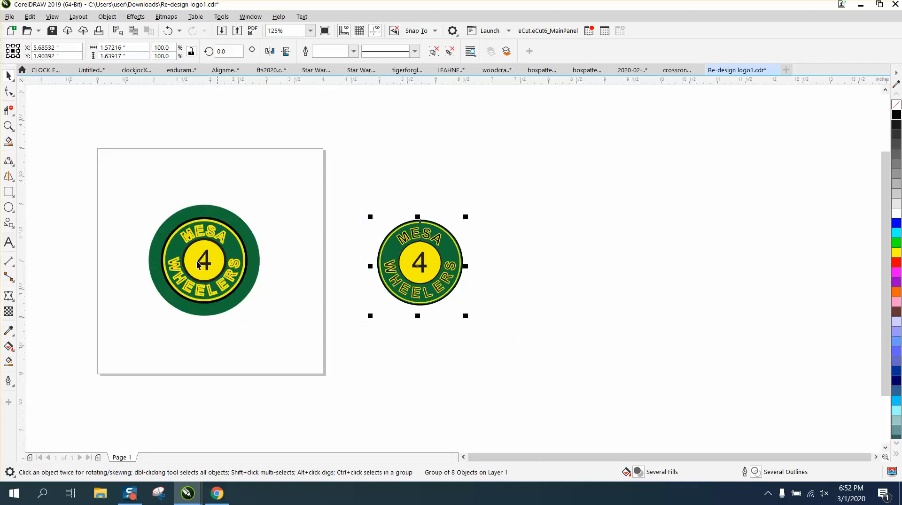
{"action": "left_click", "coordinate": [5, 127]}
{"action": "left_click_drag", "start_coordinate": [348, 217], "coordinate": [491, 306]}
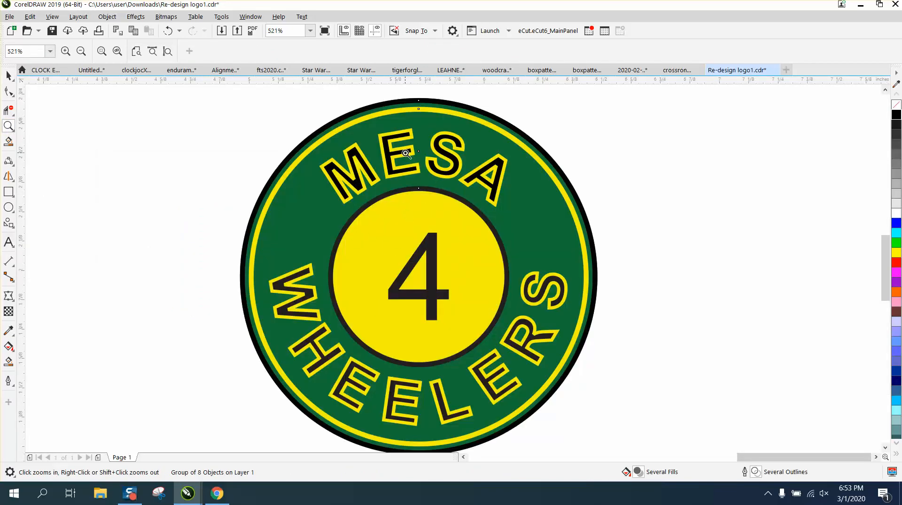
{"action": "right_click", "coordinate": [229, 215]}
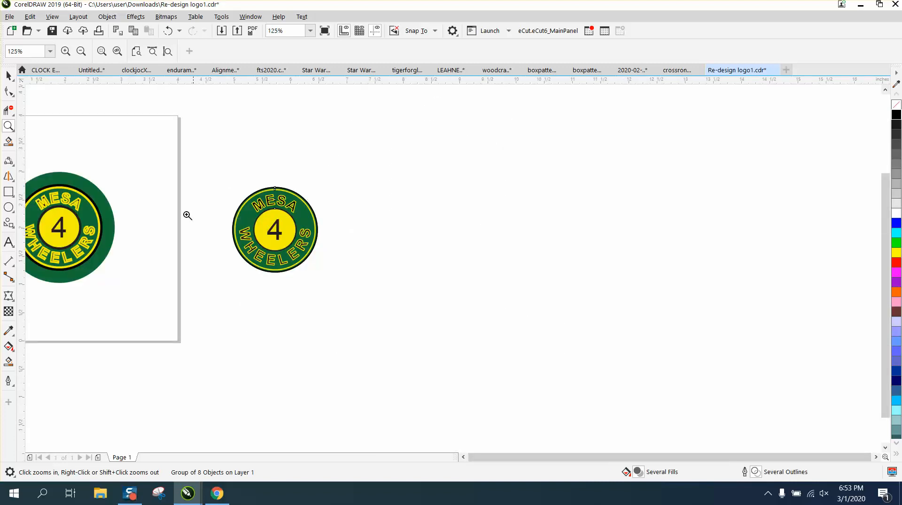
{"action": "left_click_drag", "start_coordinate": [71, 172], "coordinate": [172, 242]}
{"action": "right_click", "coordinate": [176, 242]}
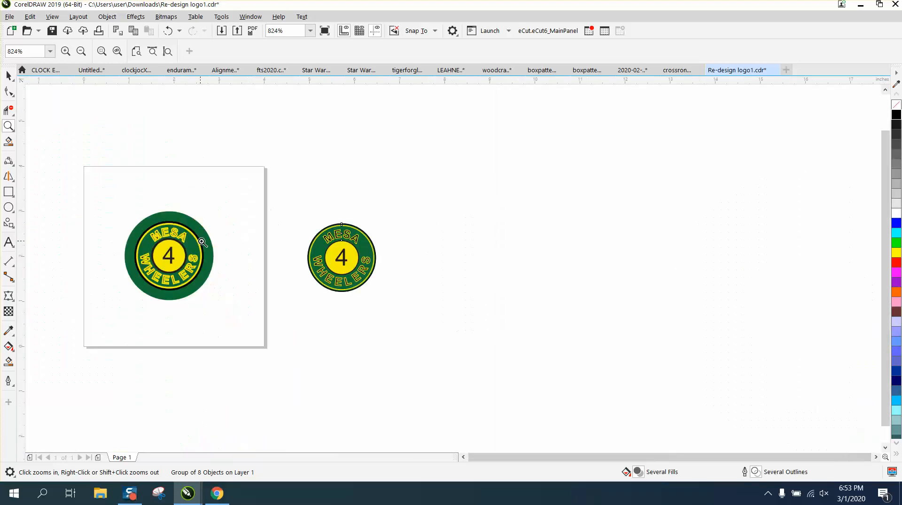
{"action": "left_click", "coordinate": [9, 76]}
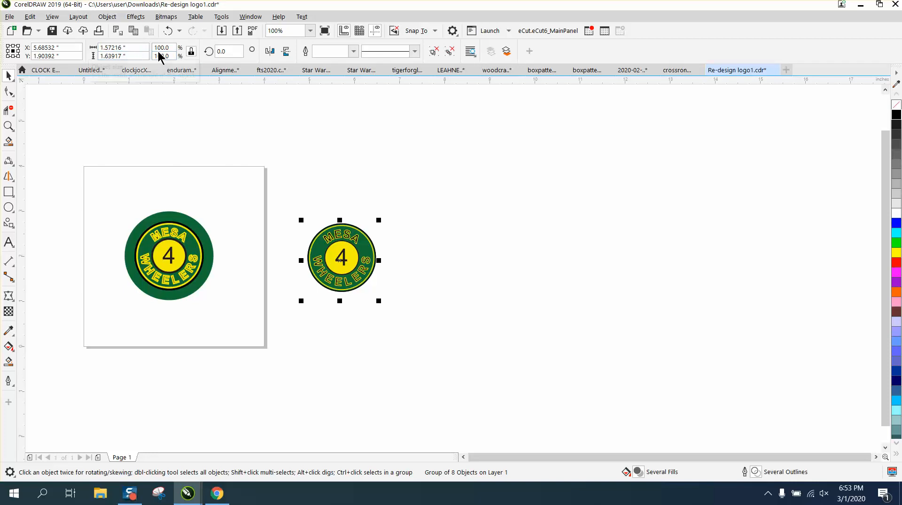
{"action": "left_click", "coordinate": [168, 217]}
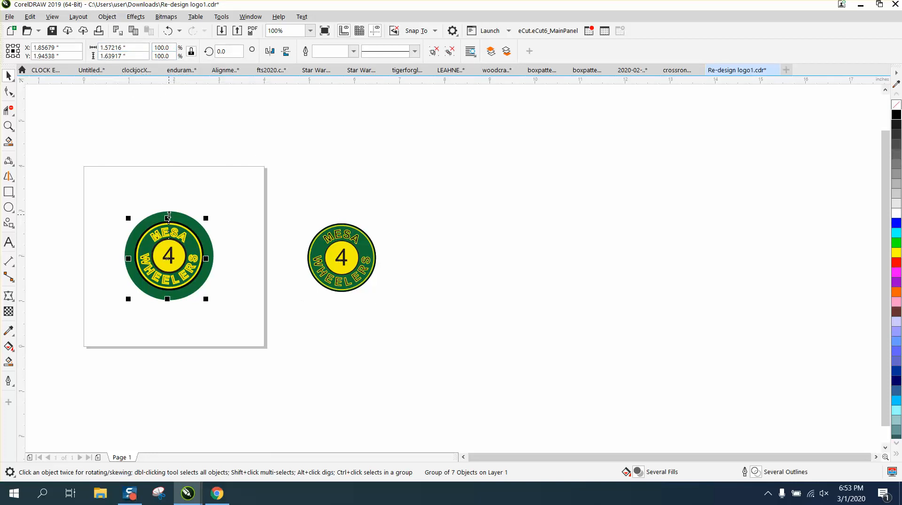
{"action": "left_click_drag", "start_coordinate": [115, 185], "coordinate": [240, 329]}
{"action": "left_click", "coordinate": [201, 117]}
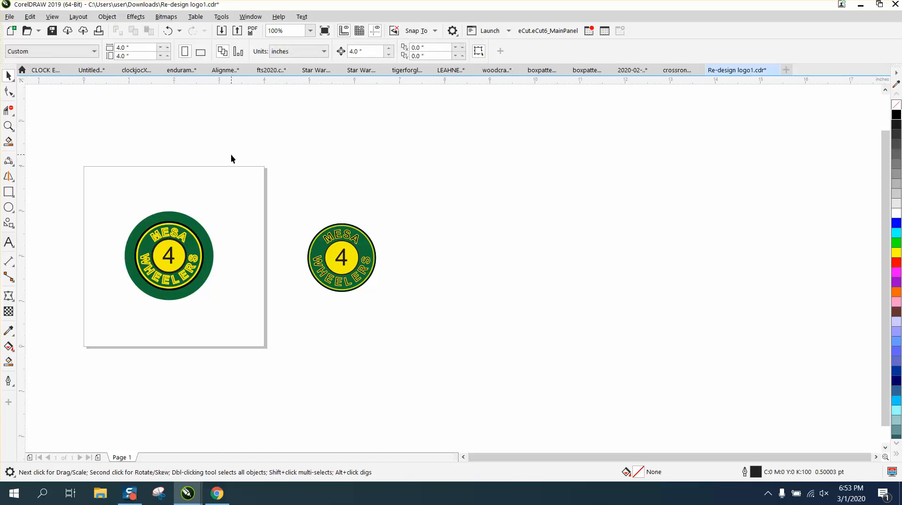
Scale the grouped logo copy to a width of 1 inch with the proportions locked and inspect its outlines up close.
{"action": "left_click_drag", "start_coordinate": [417, 334], "coordinate": [418, 334]}
{"action": "left_click_drag", "start_coordinate": [141, 47], "coordinate": [85, 54]}
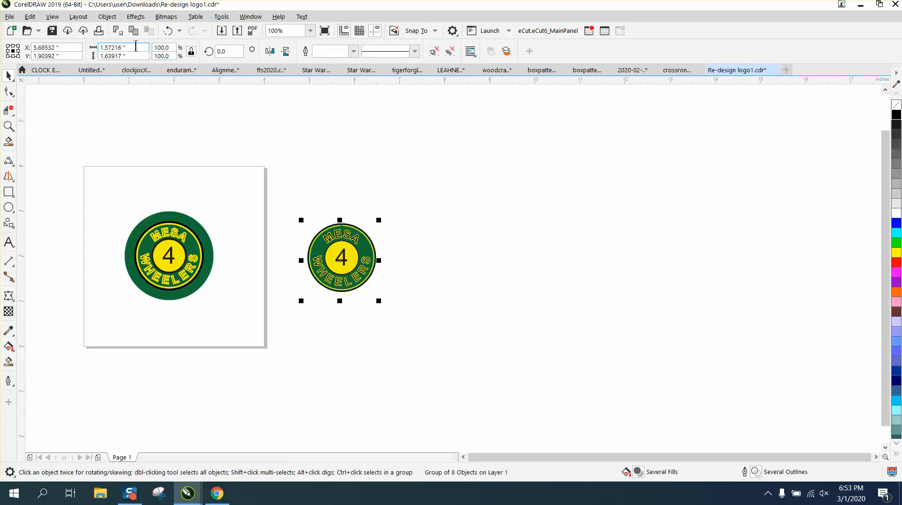
{"action": "type", "text": "1"}
{"action": "key", "text": "Return"}
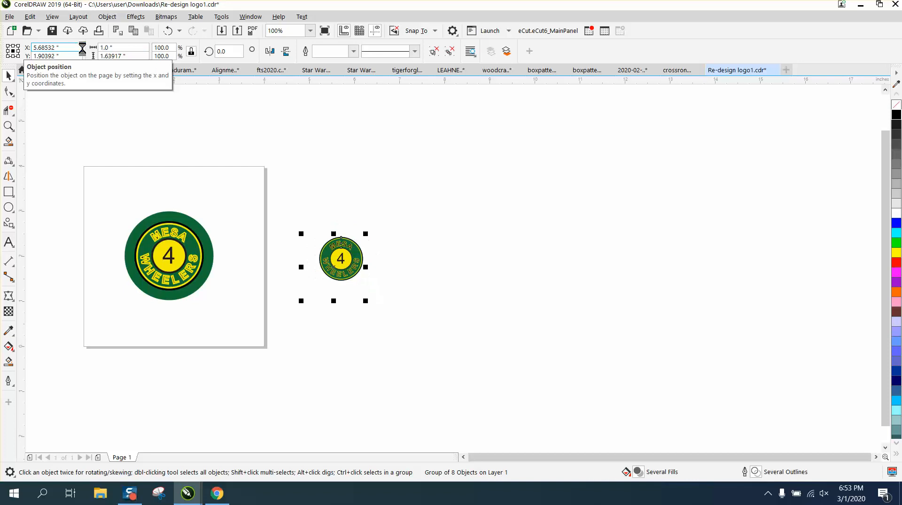
{"action": "left_click", "coordinate": [8, 126]}
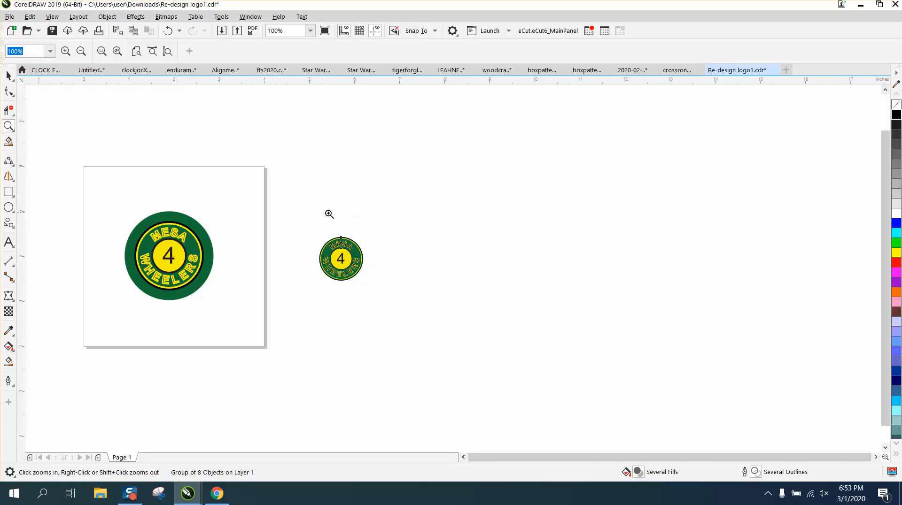
{"action": "left_click_drag", "start_coordinate": [304, 233], "coordinate": [400, 306]}
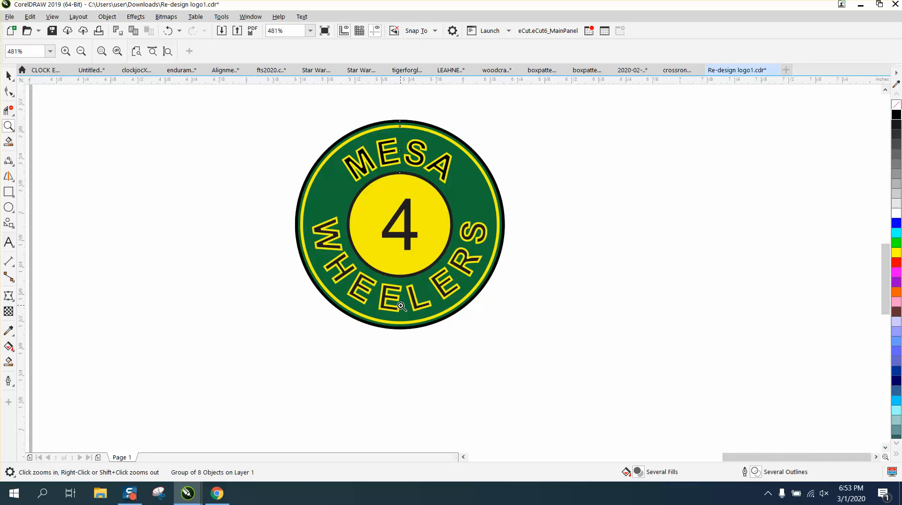
{"action": "right_click", "coordinate": [366, 263]}
{"action": "right_click", "coordinate": [367, 265]}
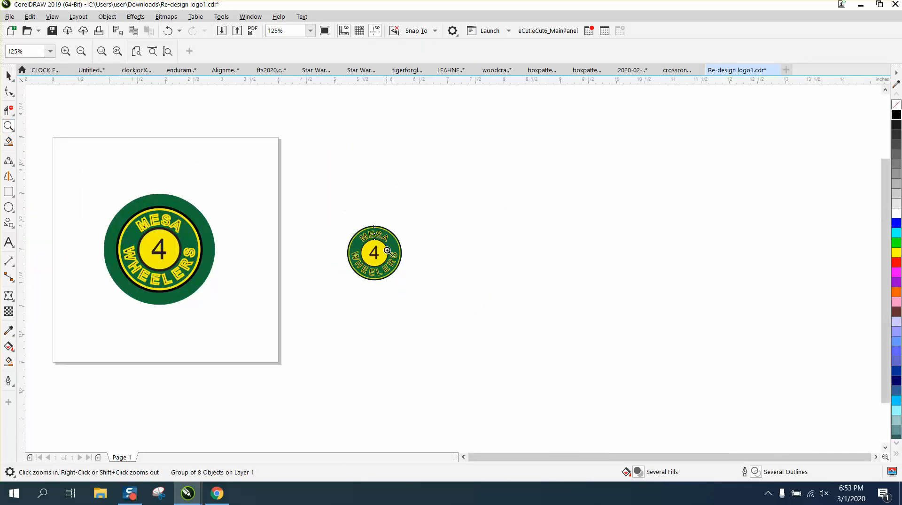
Ungroup the logo copy and delete the tiny stray text object just below it.
{"action": "left_click", "coordinate": [6, 76]}
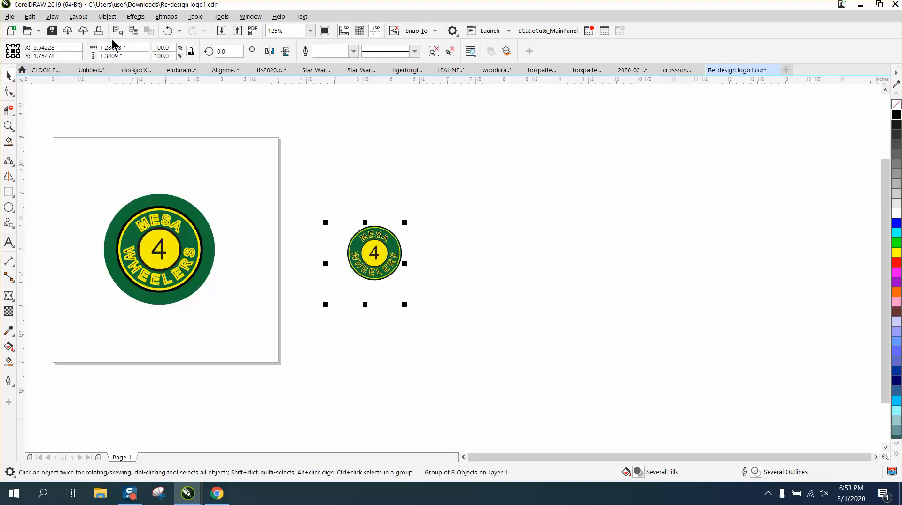
{"action": "left_click", "coordinate": [106, 18]}
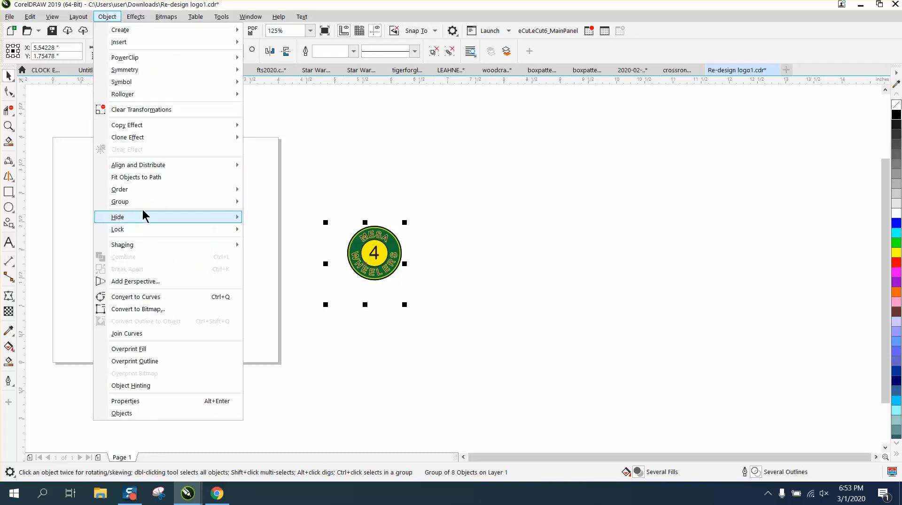
{"action": "mouse_move", "coordinate": [147, 204]}
{"action": "left_click", "coordinate": [246, 215]}
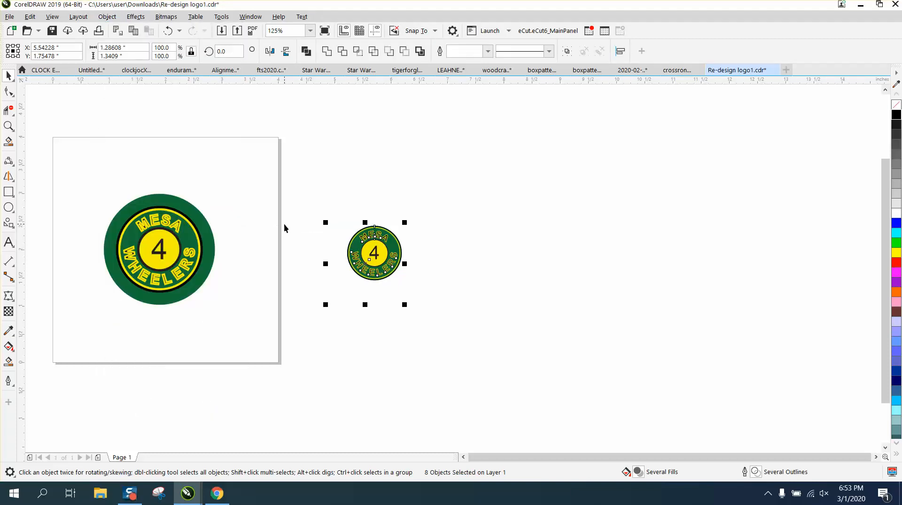
{"action": "left_click", "coordinate": [294, 280]}
{"action": "left_click_drag", "start_coordinate": [360, 314], "coordinate": [348, 309]}
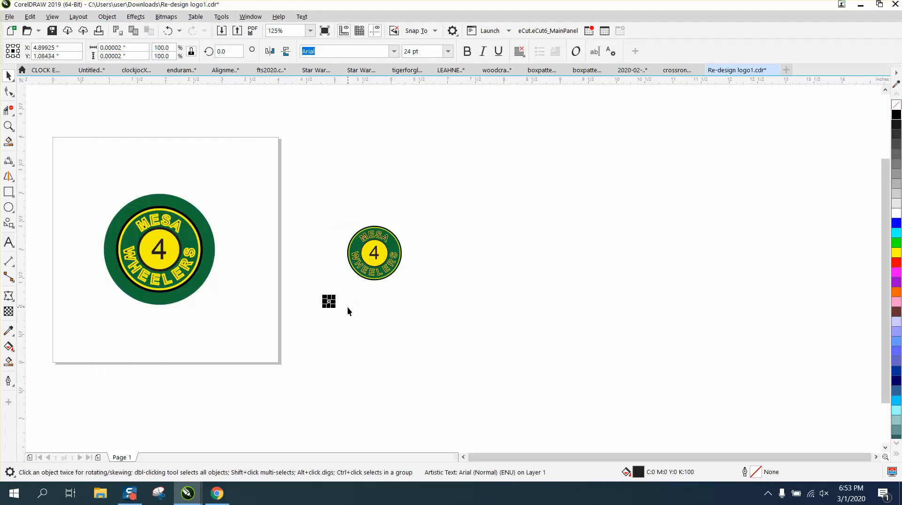
{"action": "left_click", "coordinate": [321, 285]}
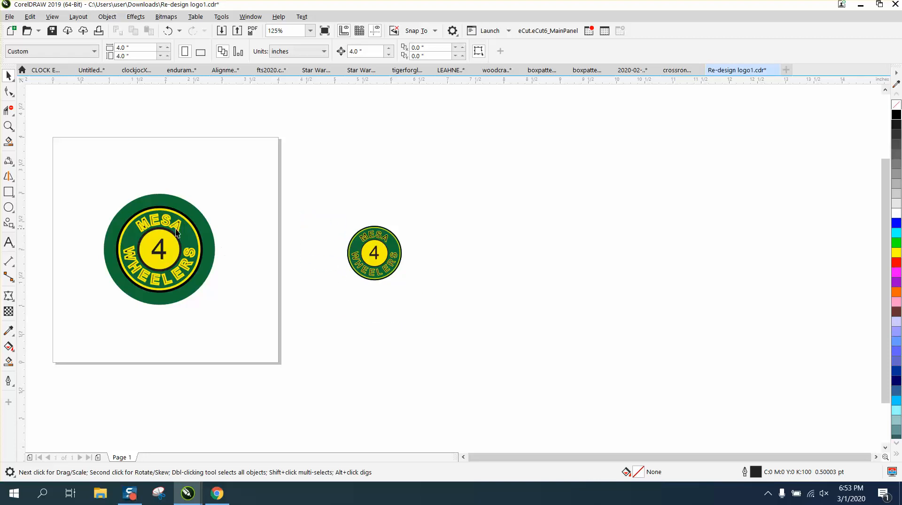
Delete the original logo from the page.
{"action": "left_click_drag", "start_coordinate": [64, 153], "coordinate": [250, 303]}
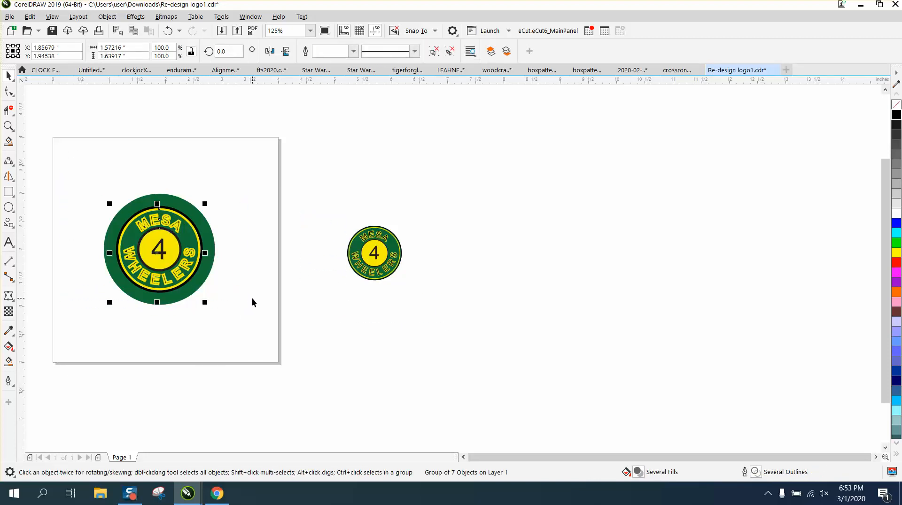
{"action": "key", "text": "Delete"}
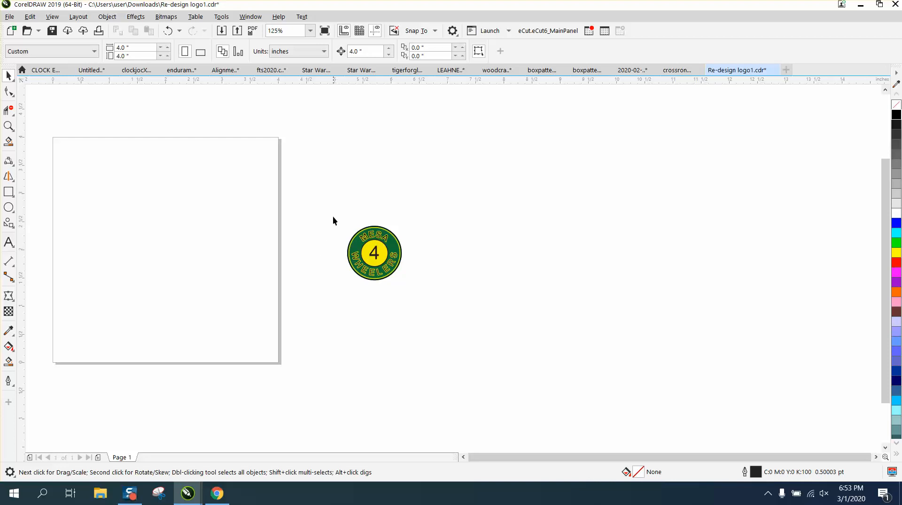
Find and delete the tiny stray text object lying beyond the page's left edge, and check the remaining artwork.
{"action": "left_click_drag", "start_coordinate": [333, 216], "coordinate": [430, 299]}
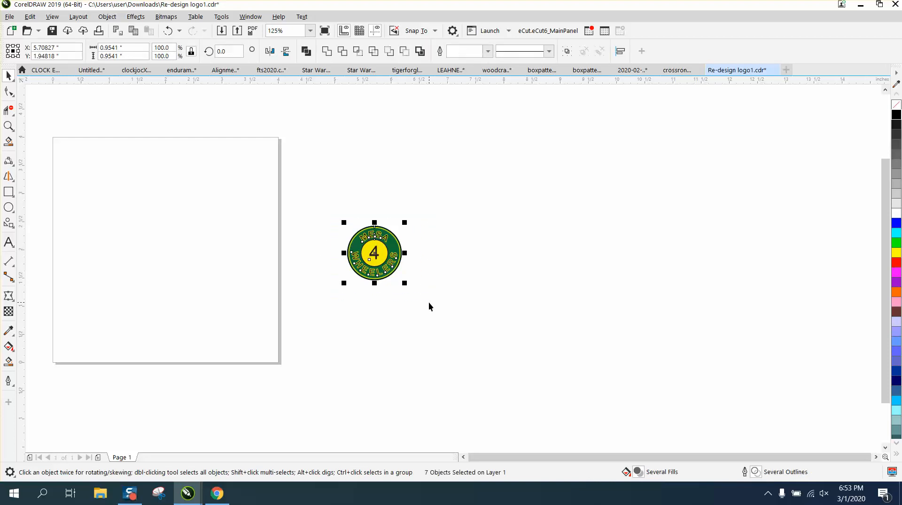
{"action": "scroll", "coordinate": [429, 307], "scroll_direction": "up", "scroll_amount": 1}
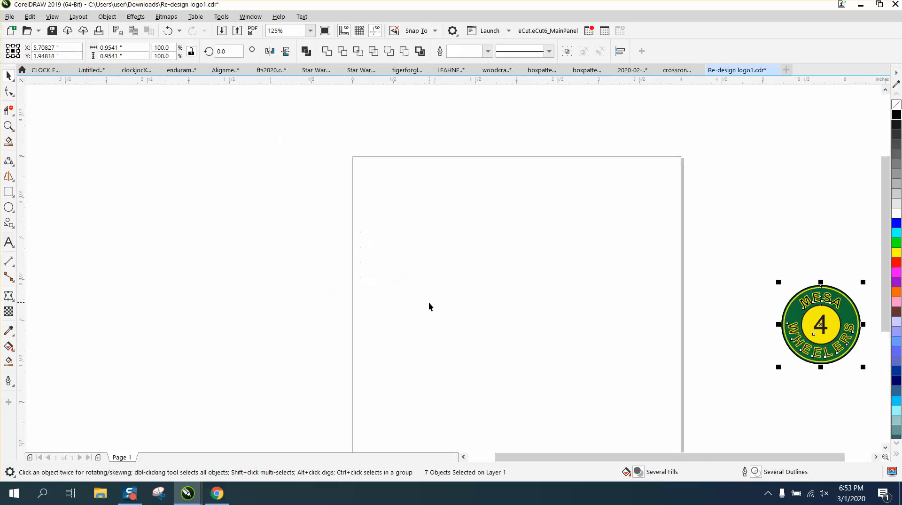
{"action": "scroll", "coordinate": [423, 308], "scroll_direction": "down", "scroll_amount": 1}
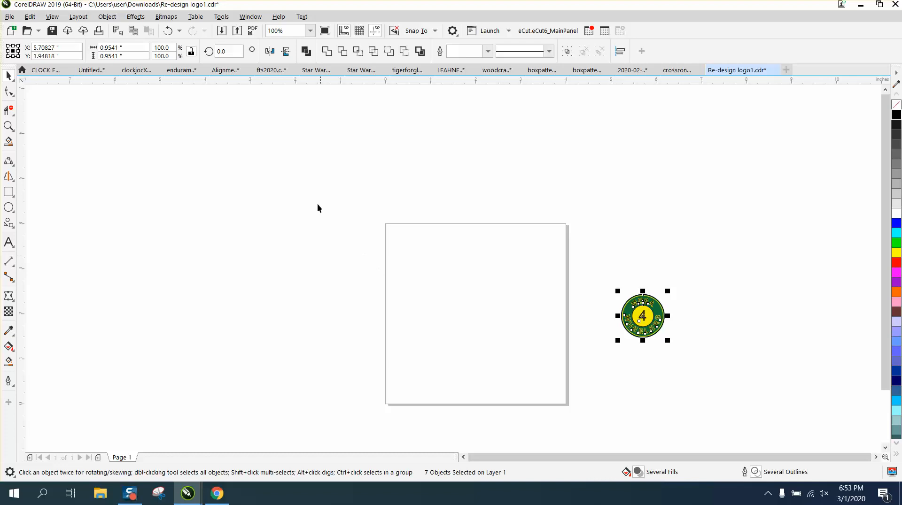
{"action": "left_click_drag", "start_coordinate": [307, 194], "coordinate": [590, 422]}
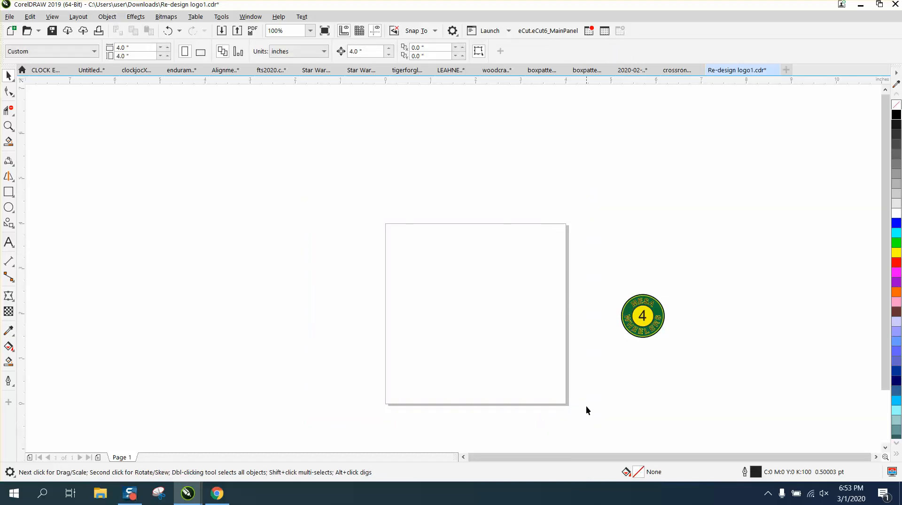
{"action": "left_click_drag", "start_coordinate": [478, 408], "coordinate": [477, 408]}
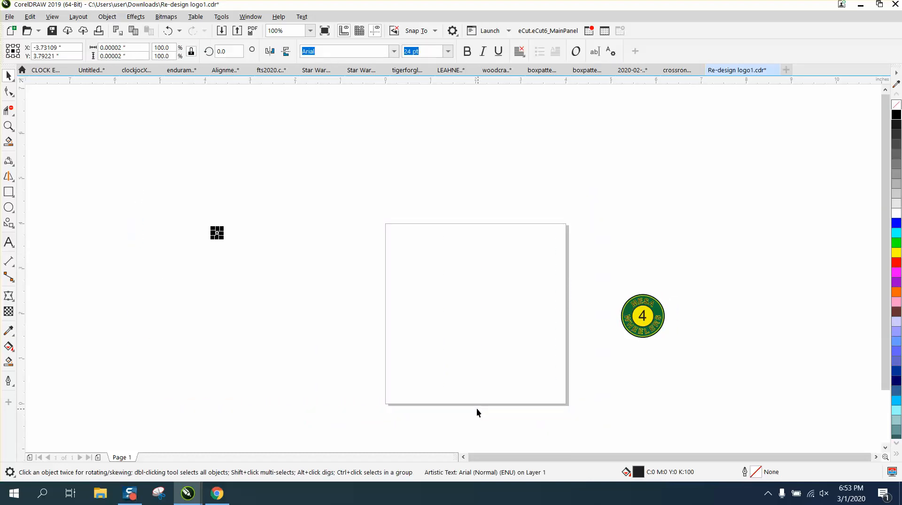
{"action": "left_click", "coordinate": [475, 407]}
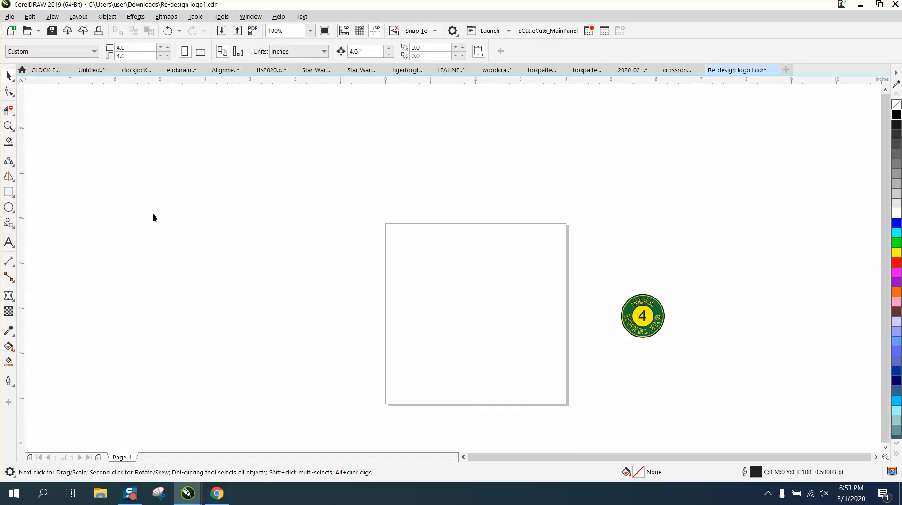
{"action": "scroll", "coordinate": [153, 213], "scroll_direction": "down", "scroll_amount": 1}
{"action": "key", "text": "F4"}
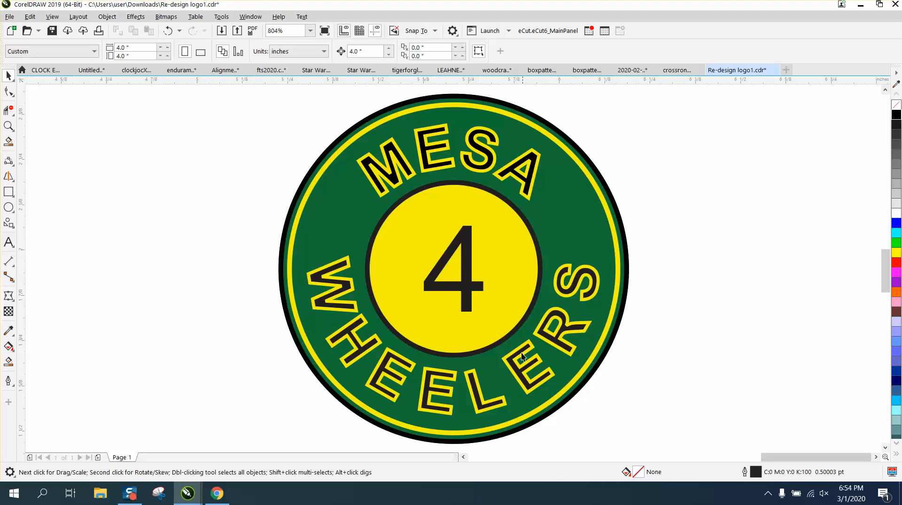
{"action": "scroll", "coordinate": [489, 338], "scroll_direction": "down", "scroll_amount": 1}
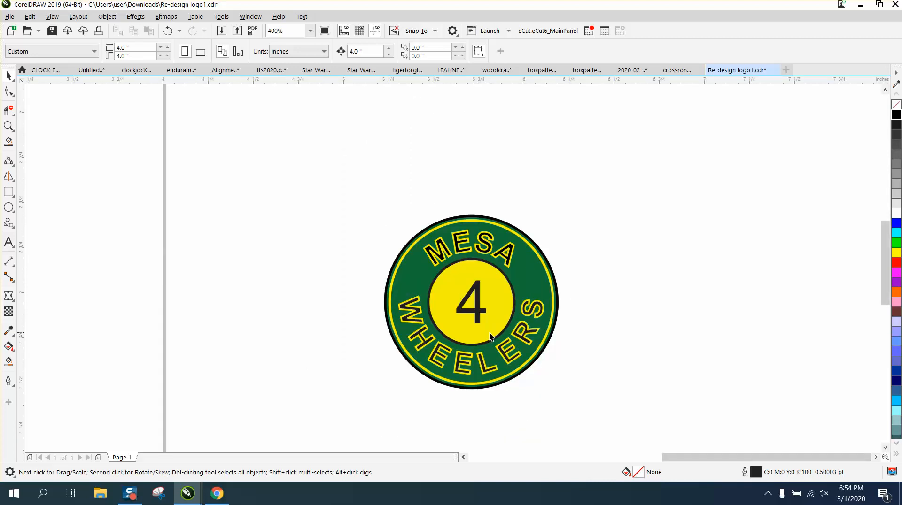